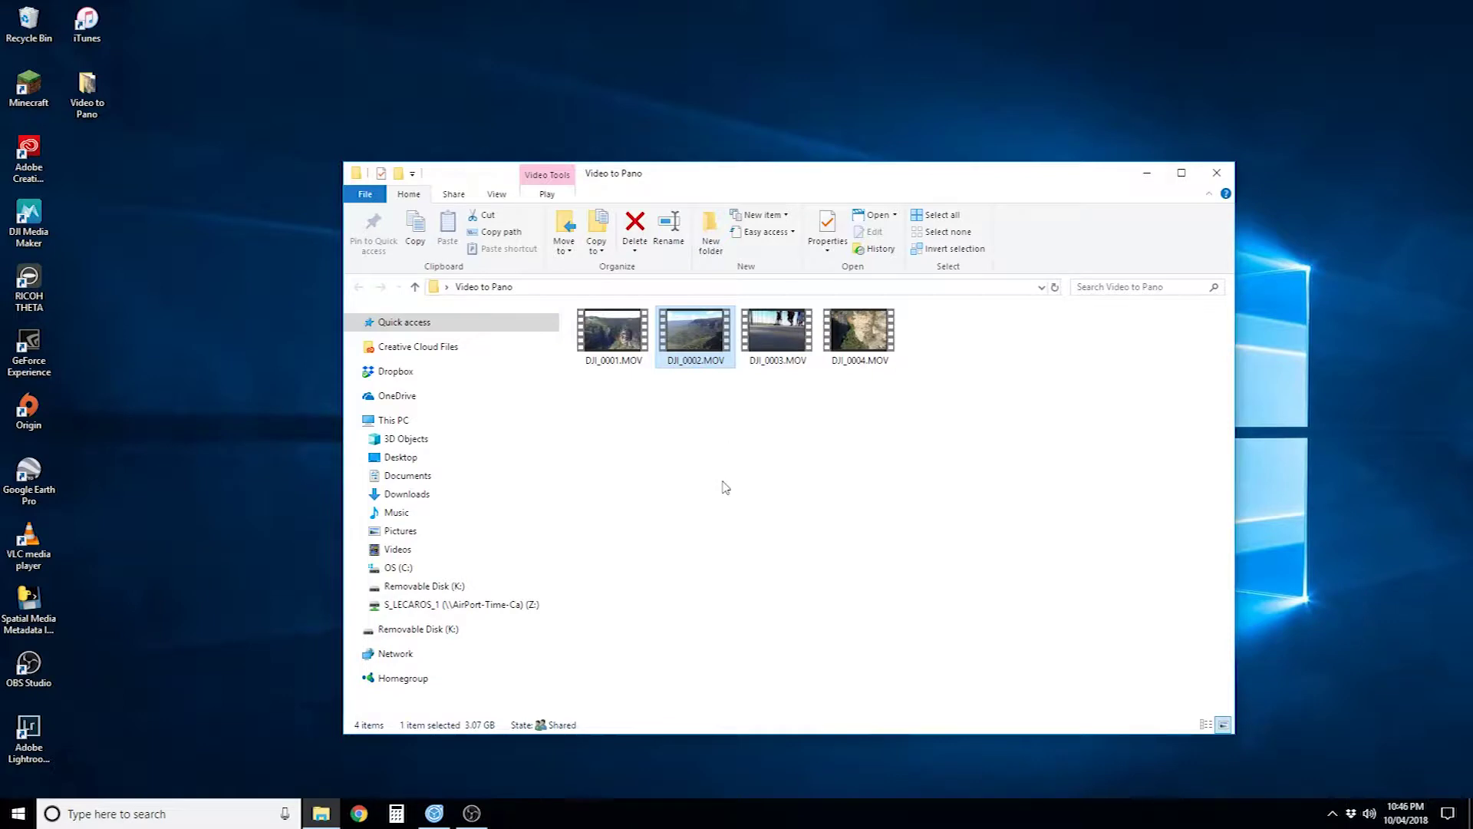
Step: Switch to Image Composite Editor and start a new panorama from the video DJI_0002.MOV in a maximized window
click(430, 820)
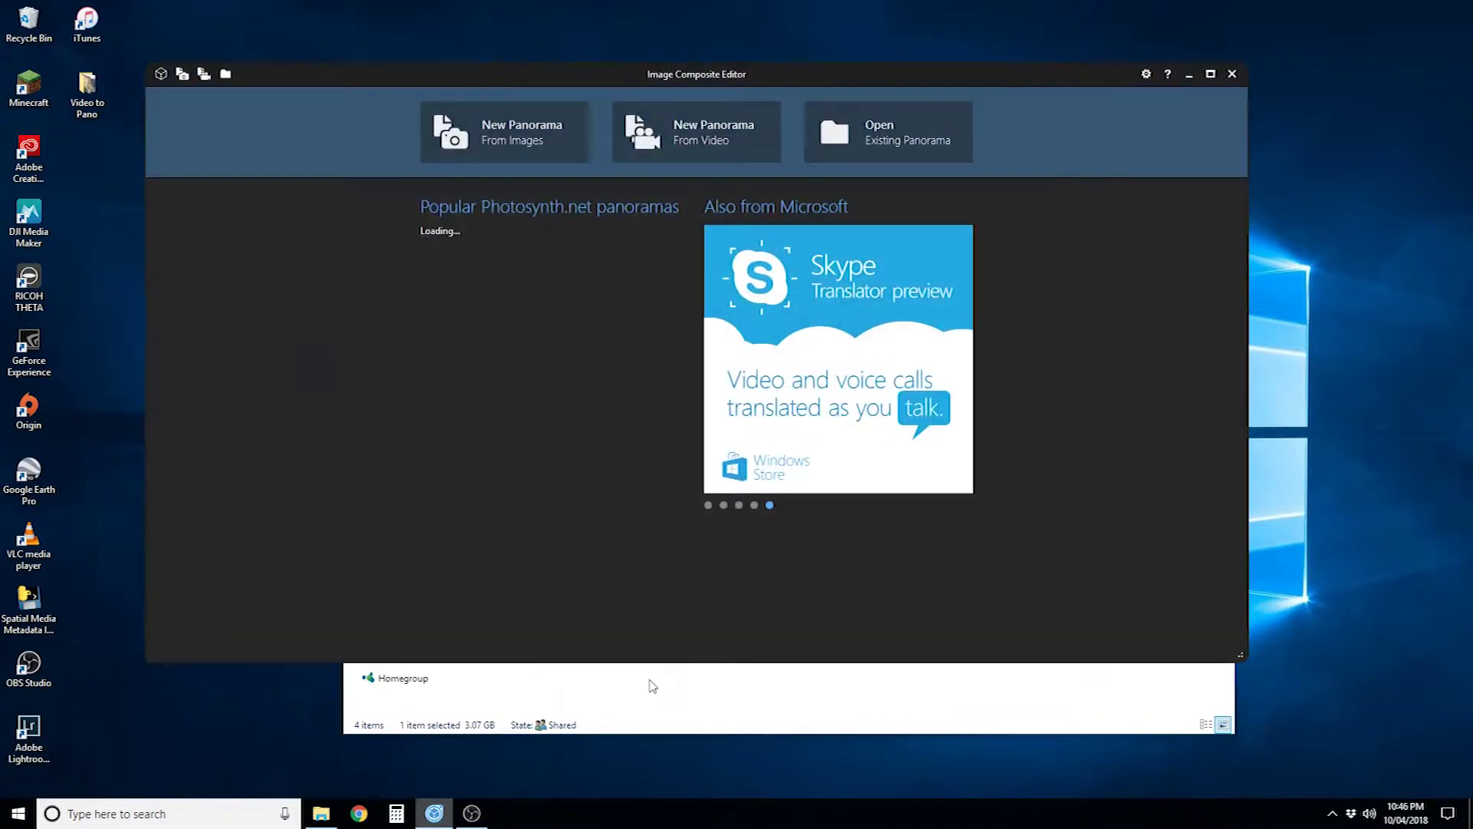
click(720, 138)
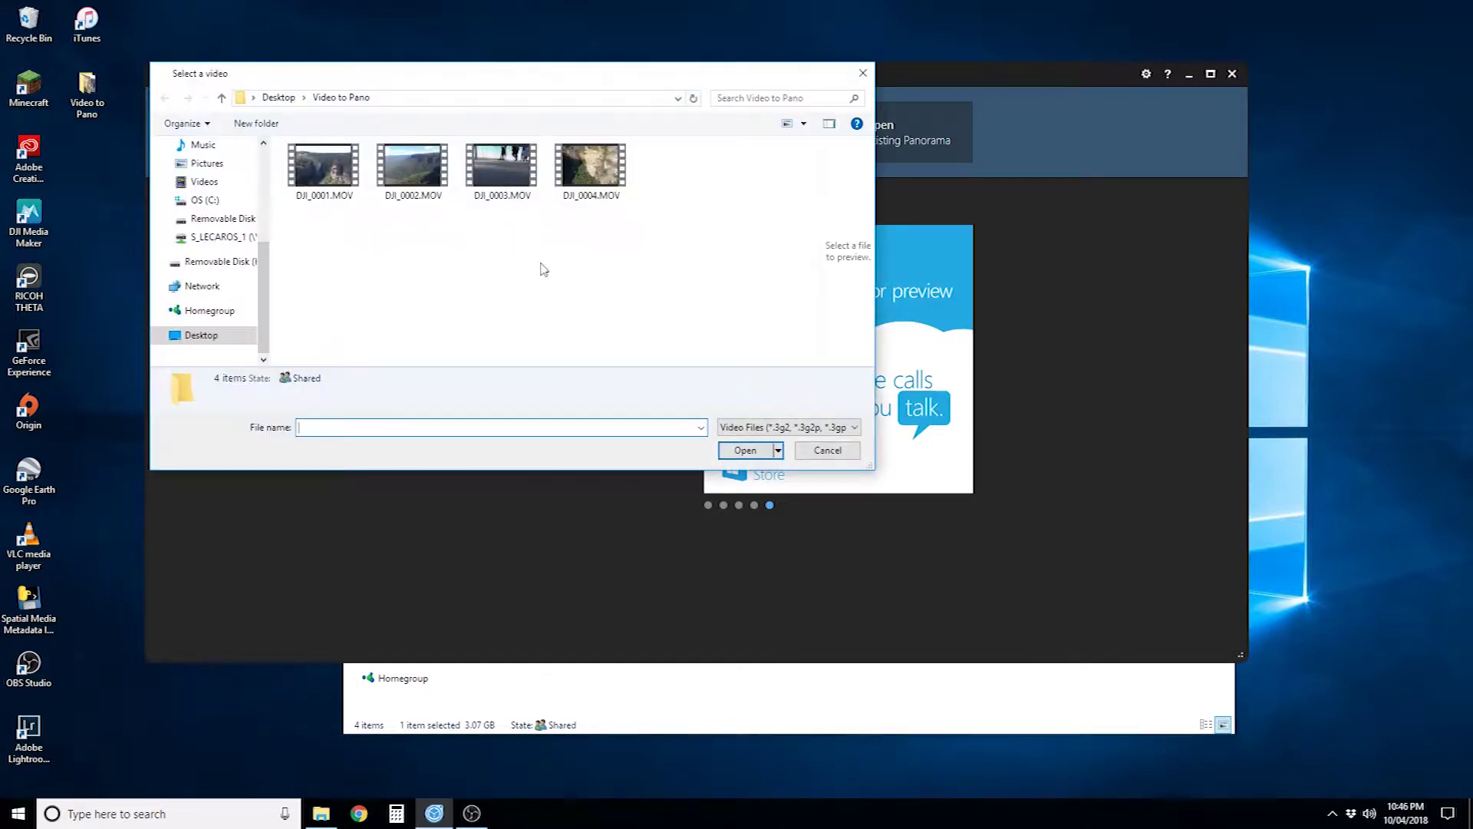
click(428, 174)
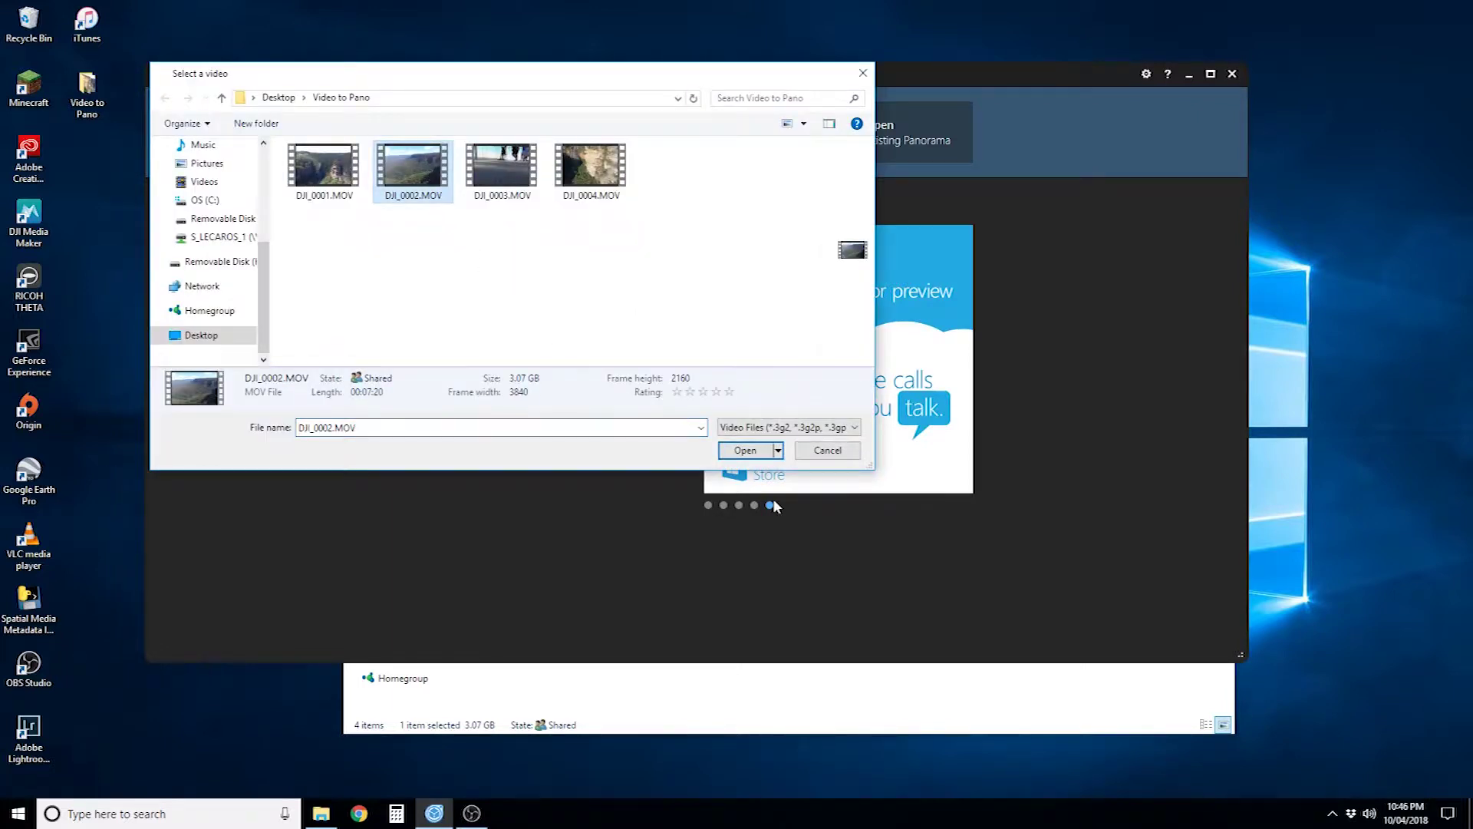
click(750, 452)
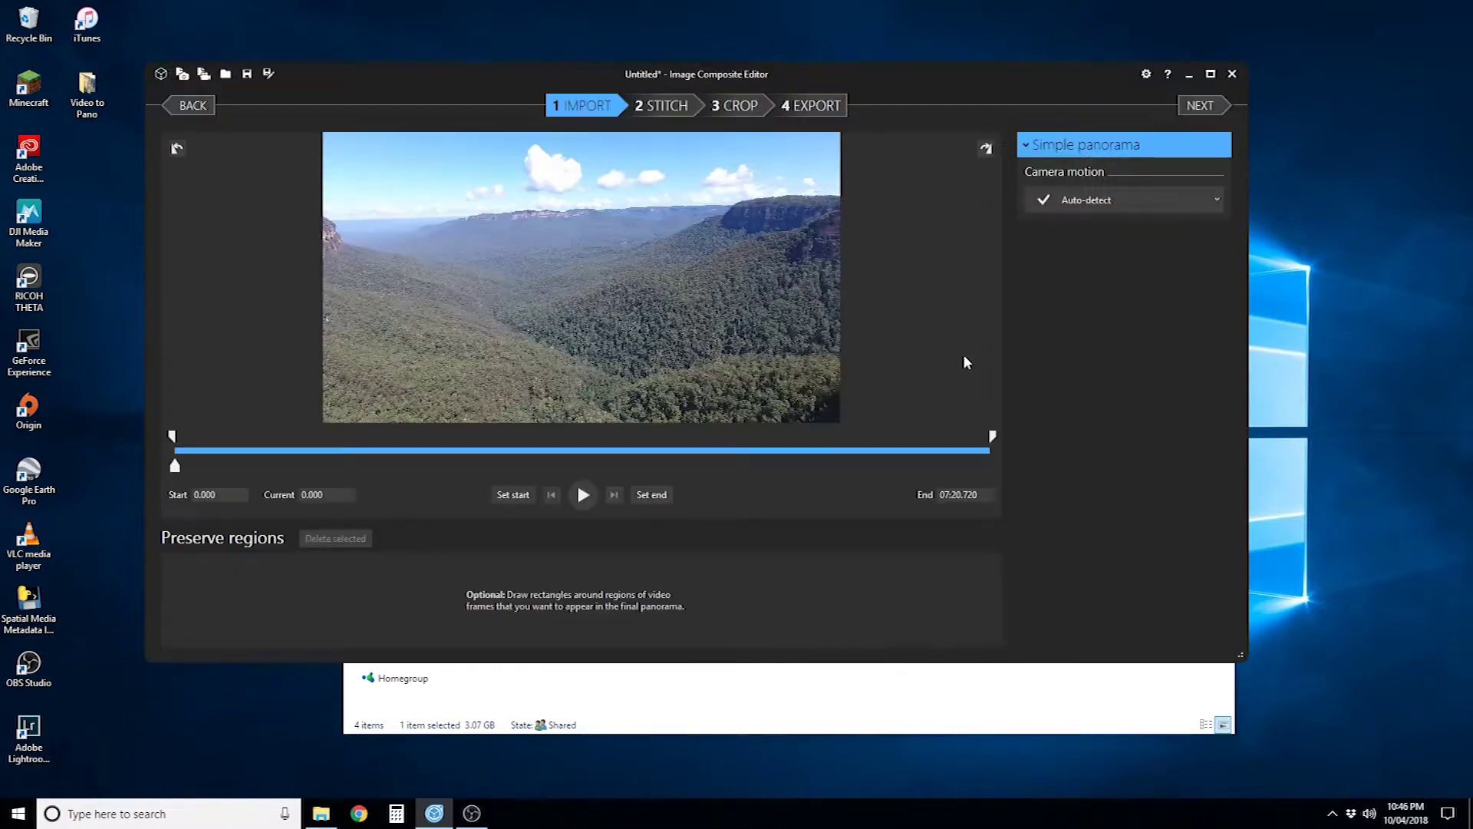
click(1210, 75)
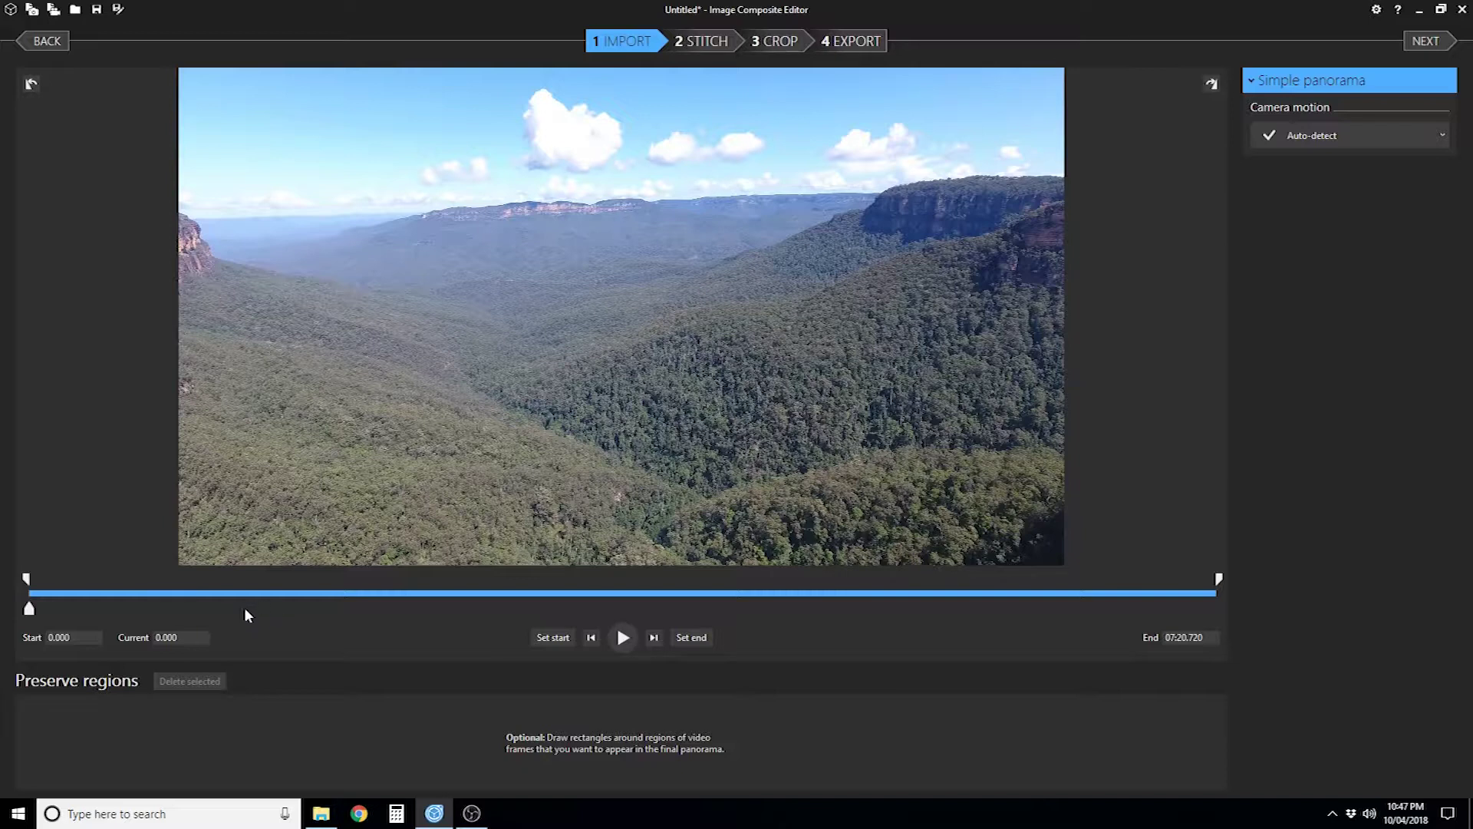
Step: Find the frame where the cliff and waterfall sweep begins and set the video range's start at about 01:37.640
drag(30, 610, 291, 612)
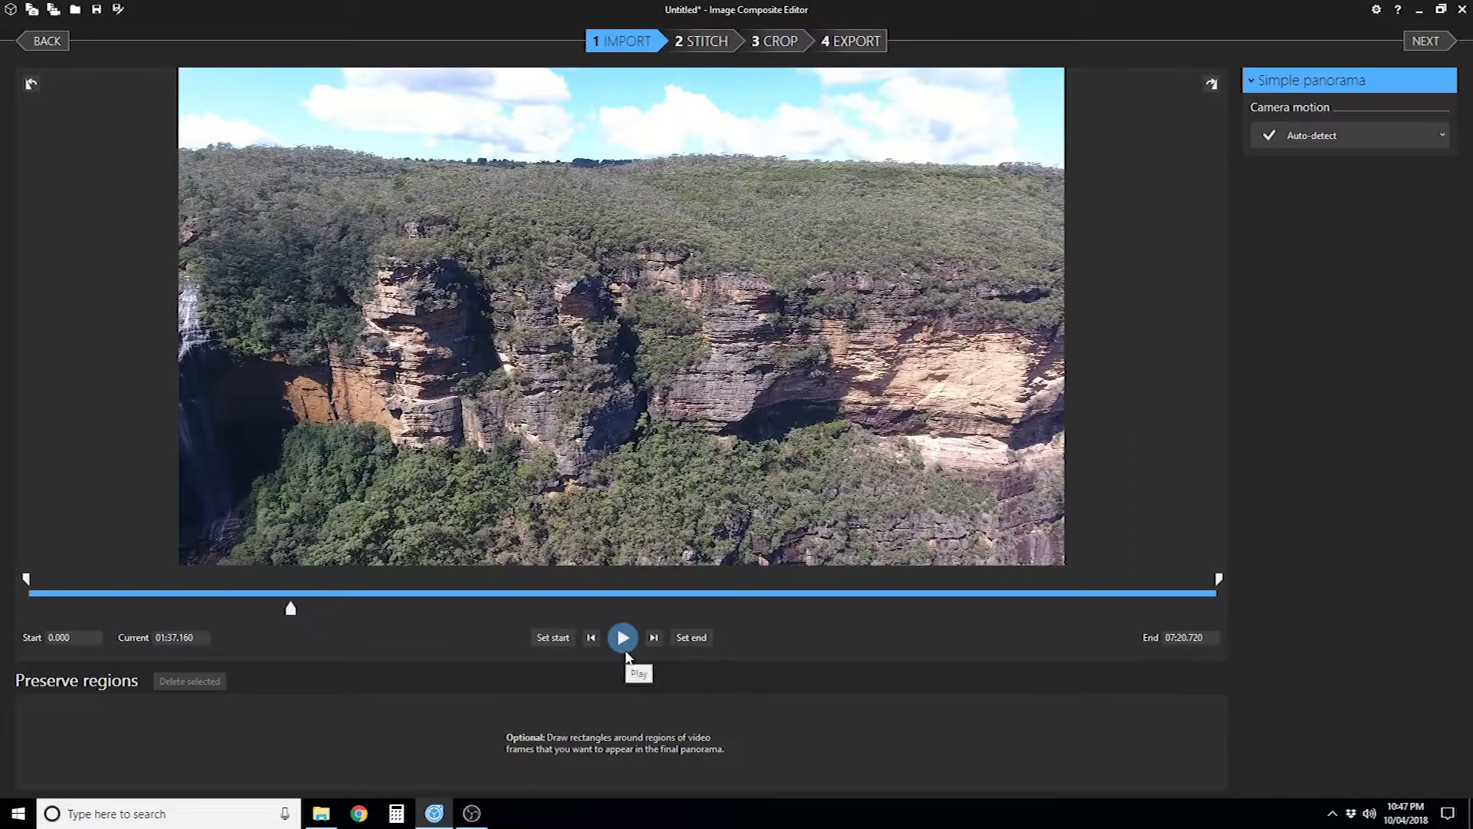
click(628, 647)
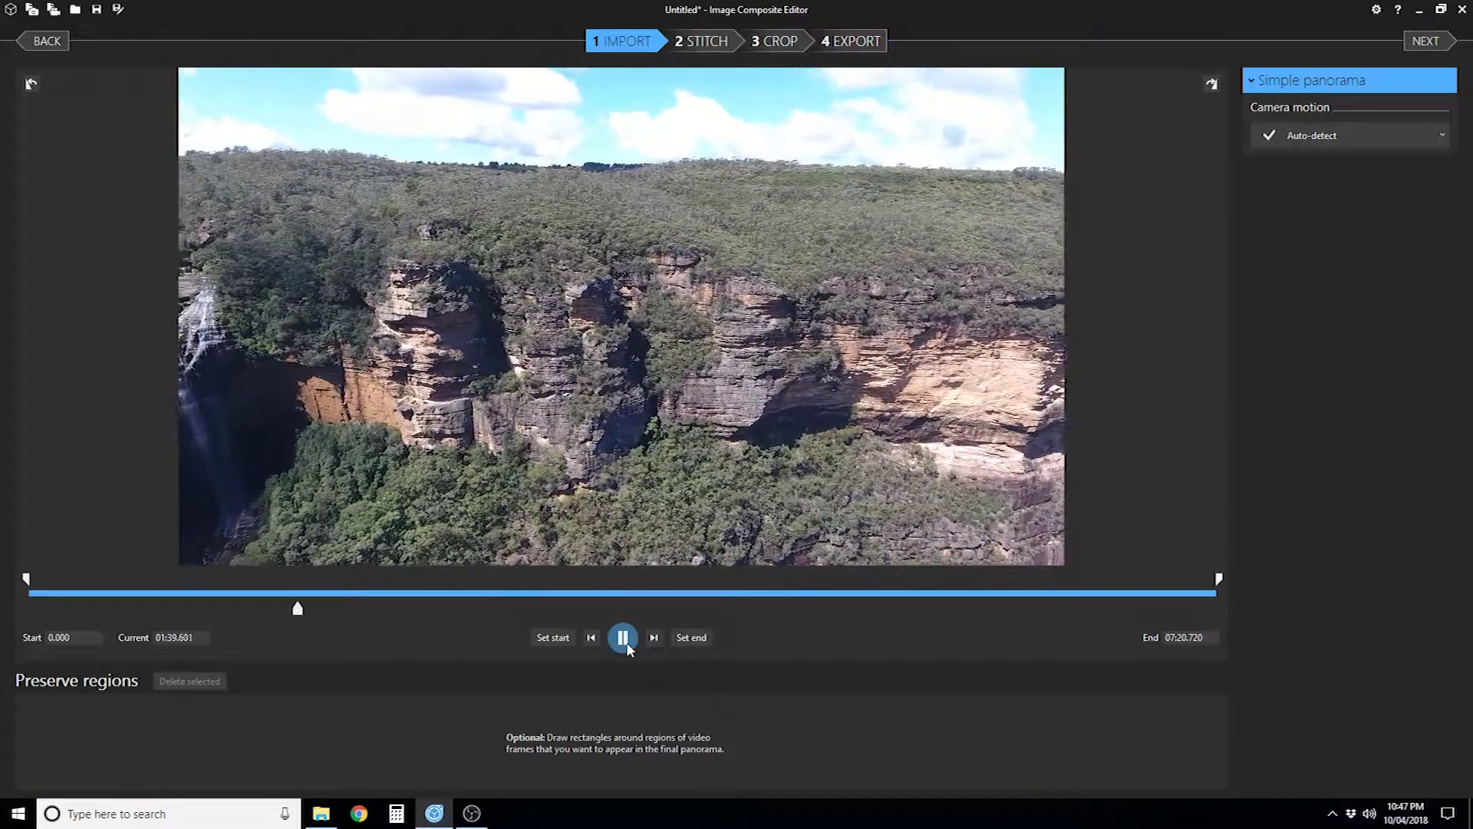
click(626, 643)
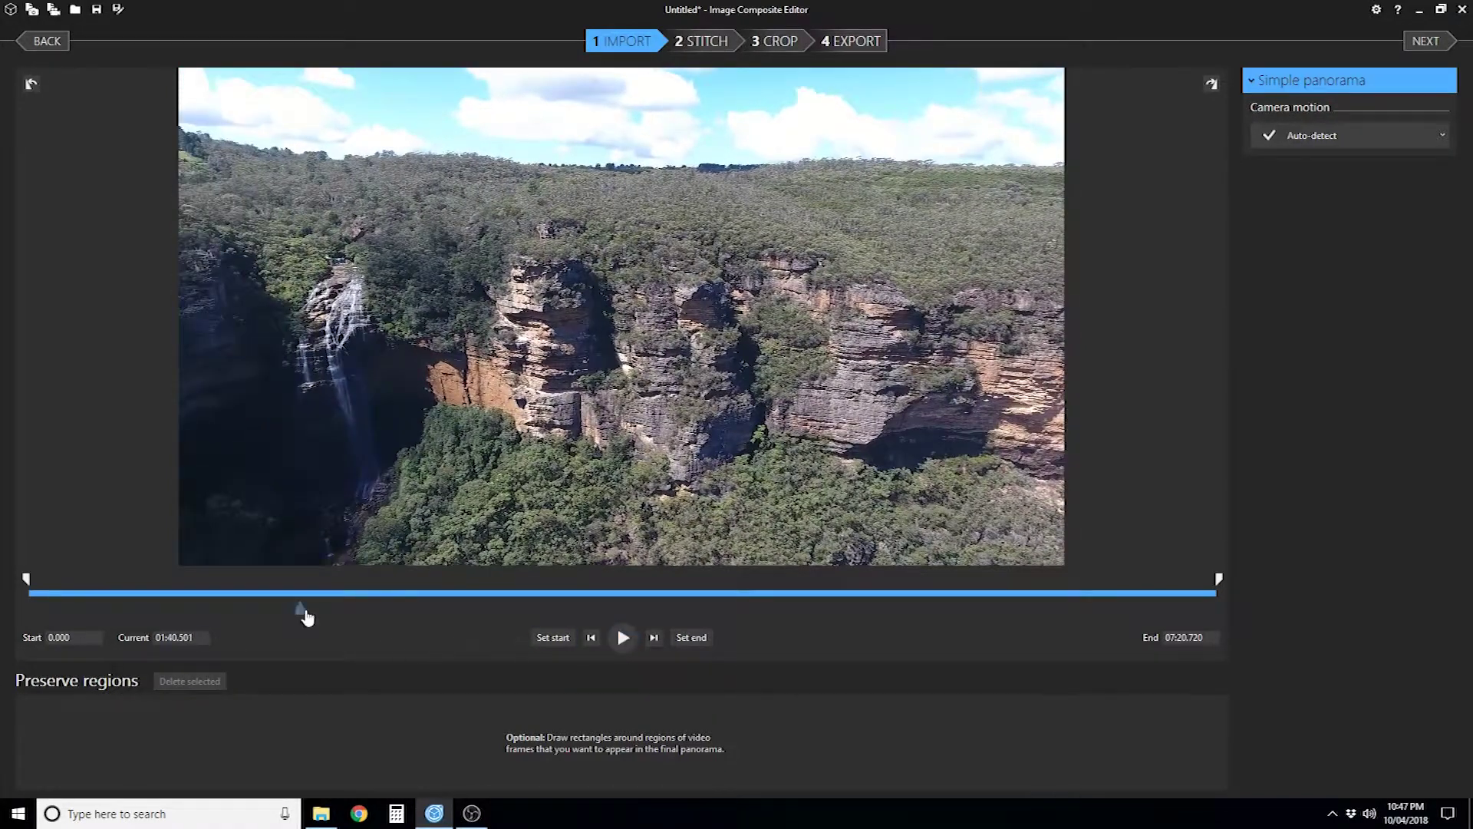
drag(302, 611, 298, 613)
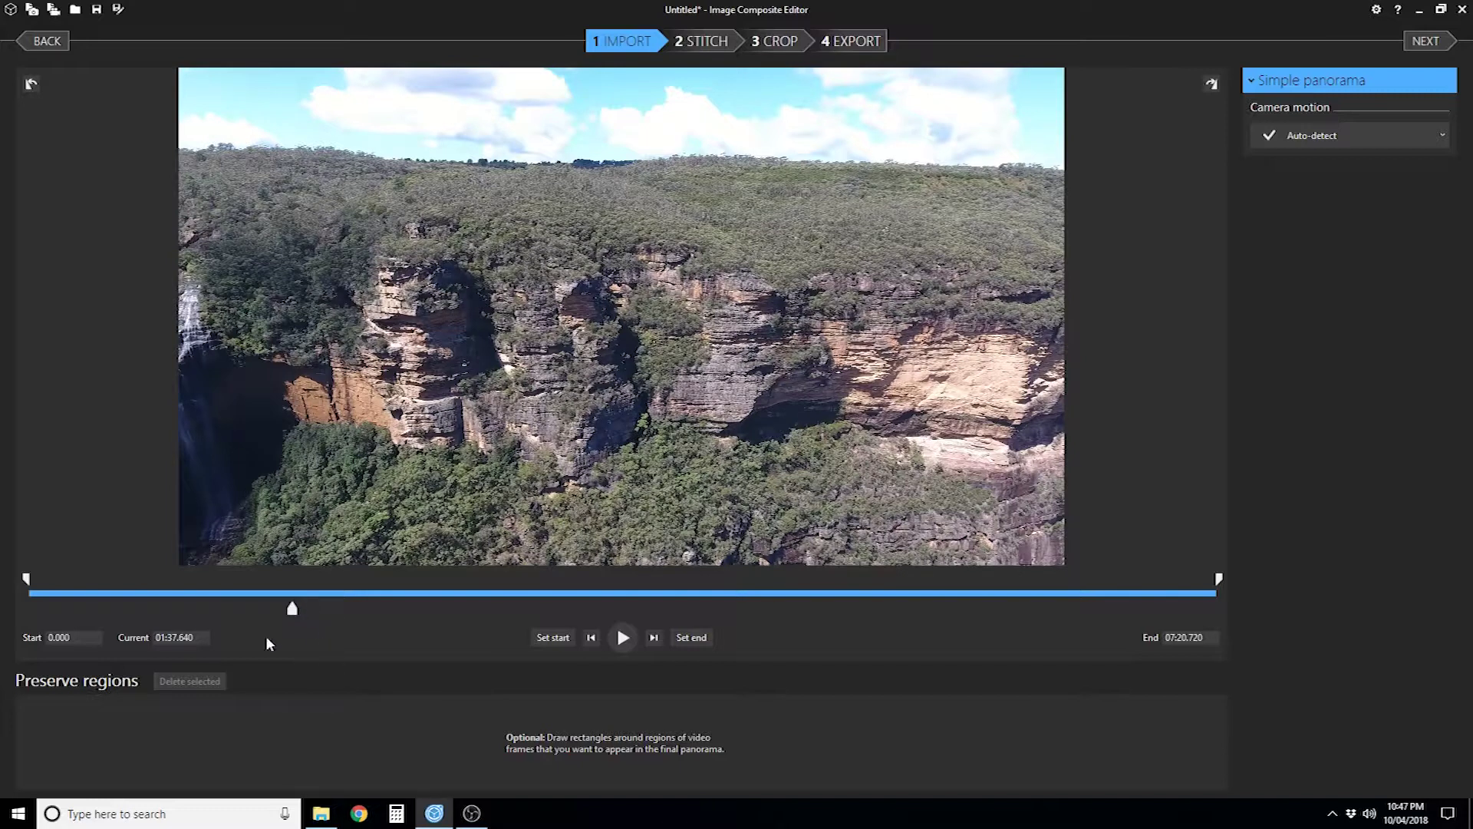
click(554, 641)
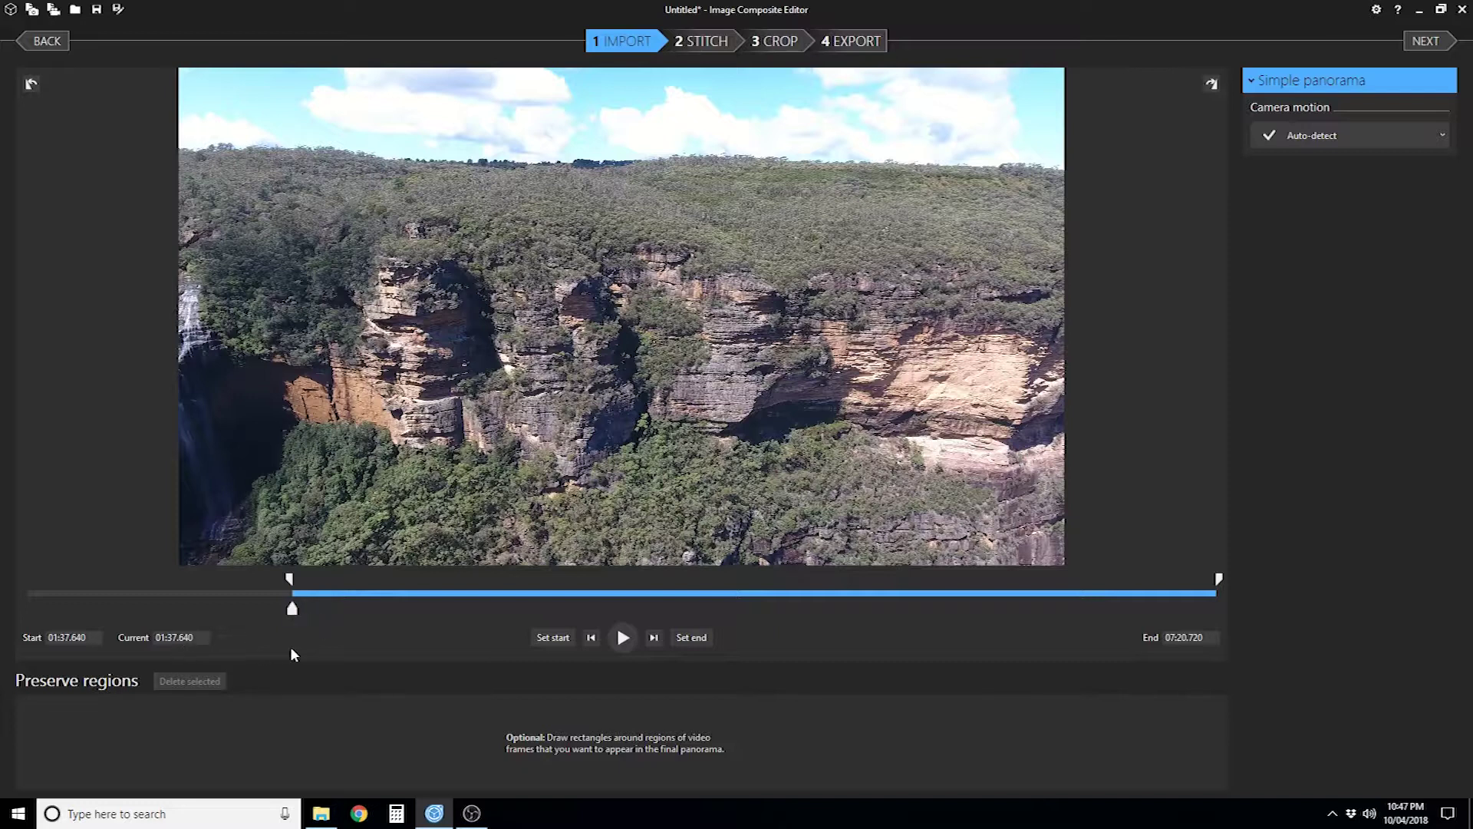
Step: Play the video to about 01:53.025, set the range's end there, and stitch the selected section
click(627, 641)
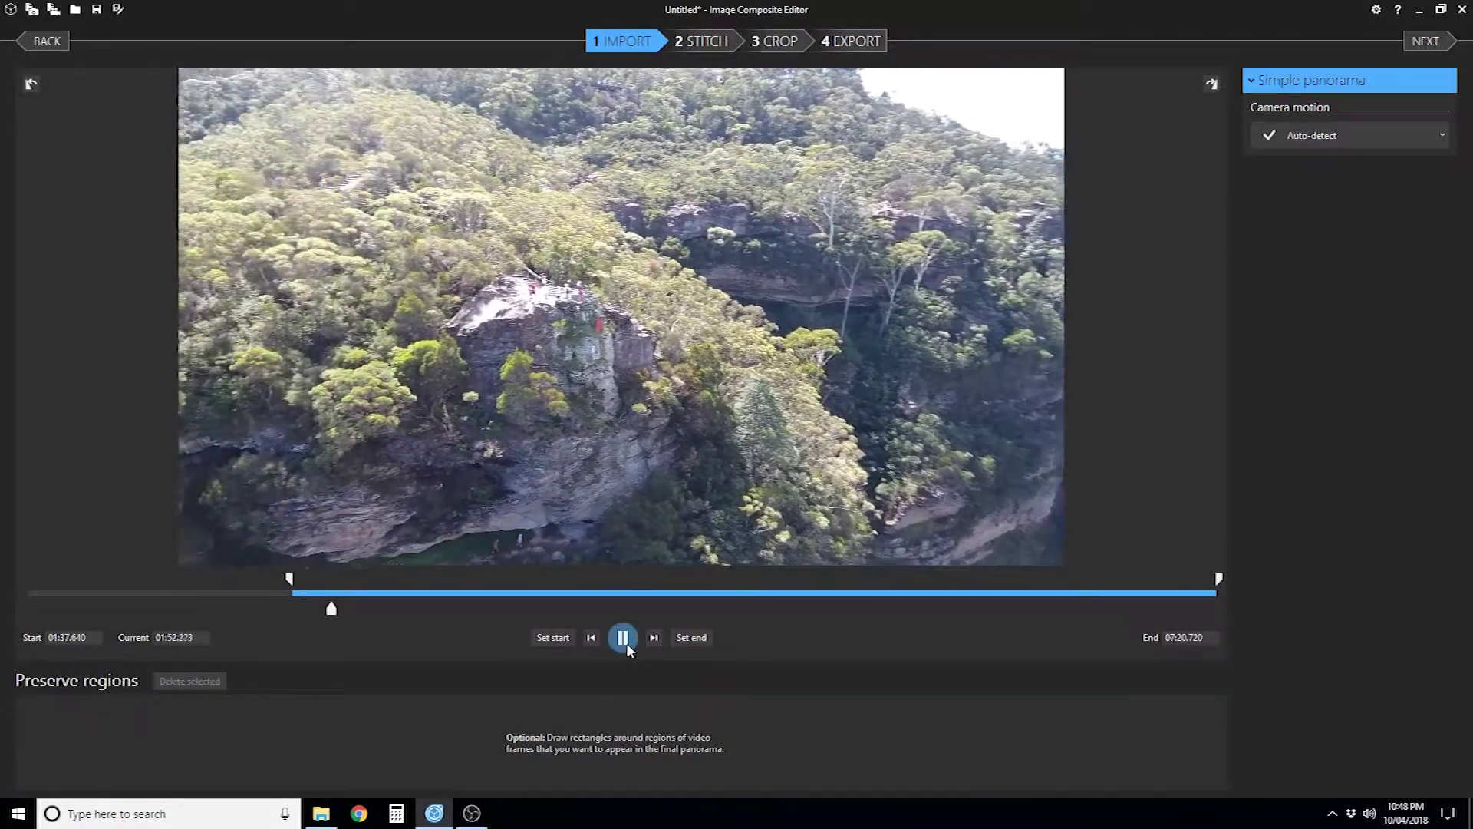
click(625, 646)
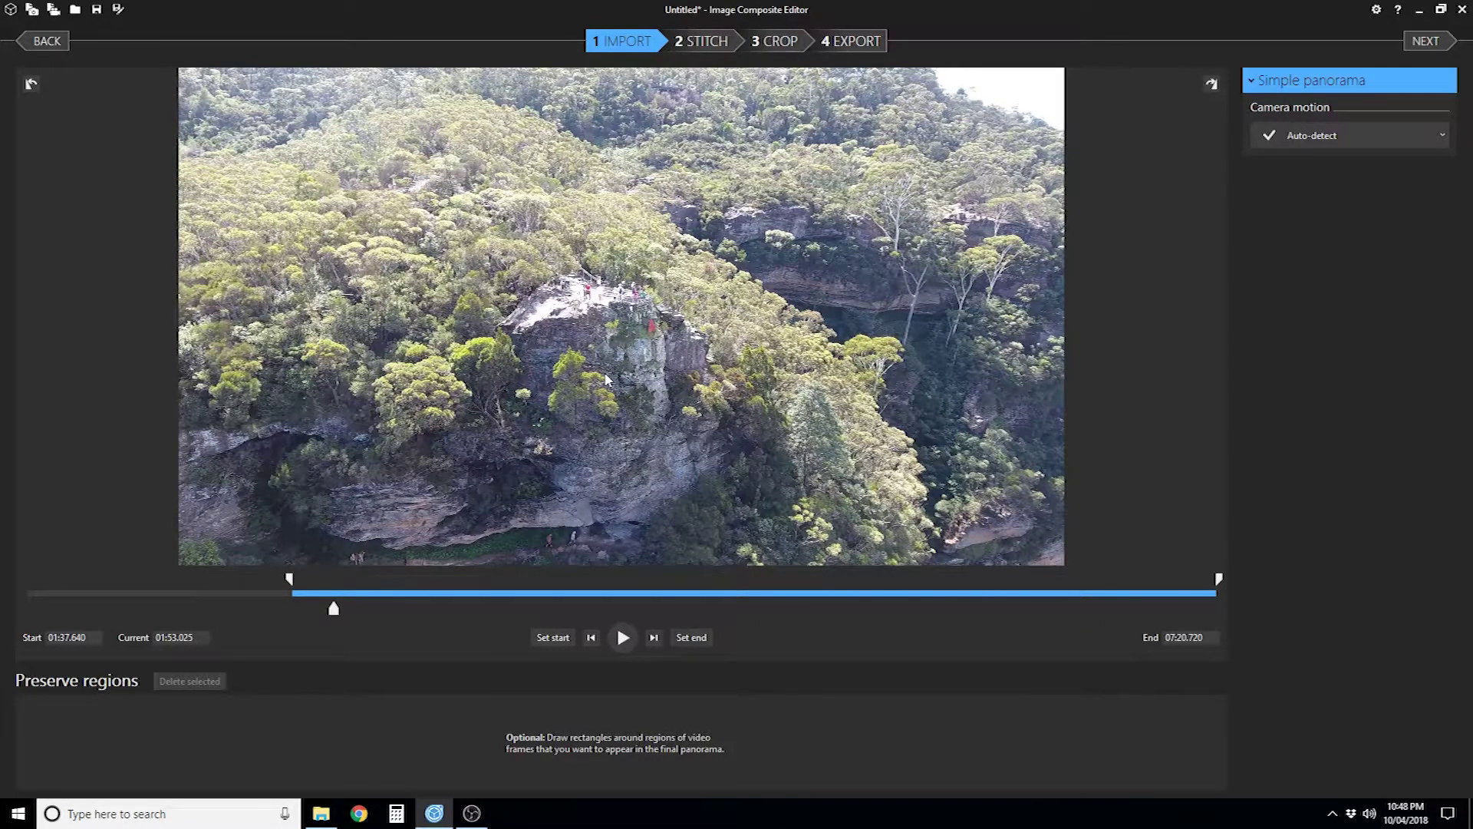
click(704, 646)
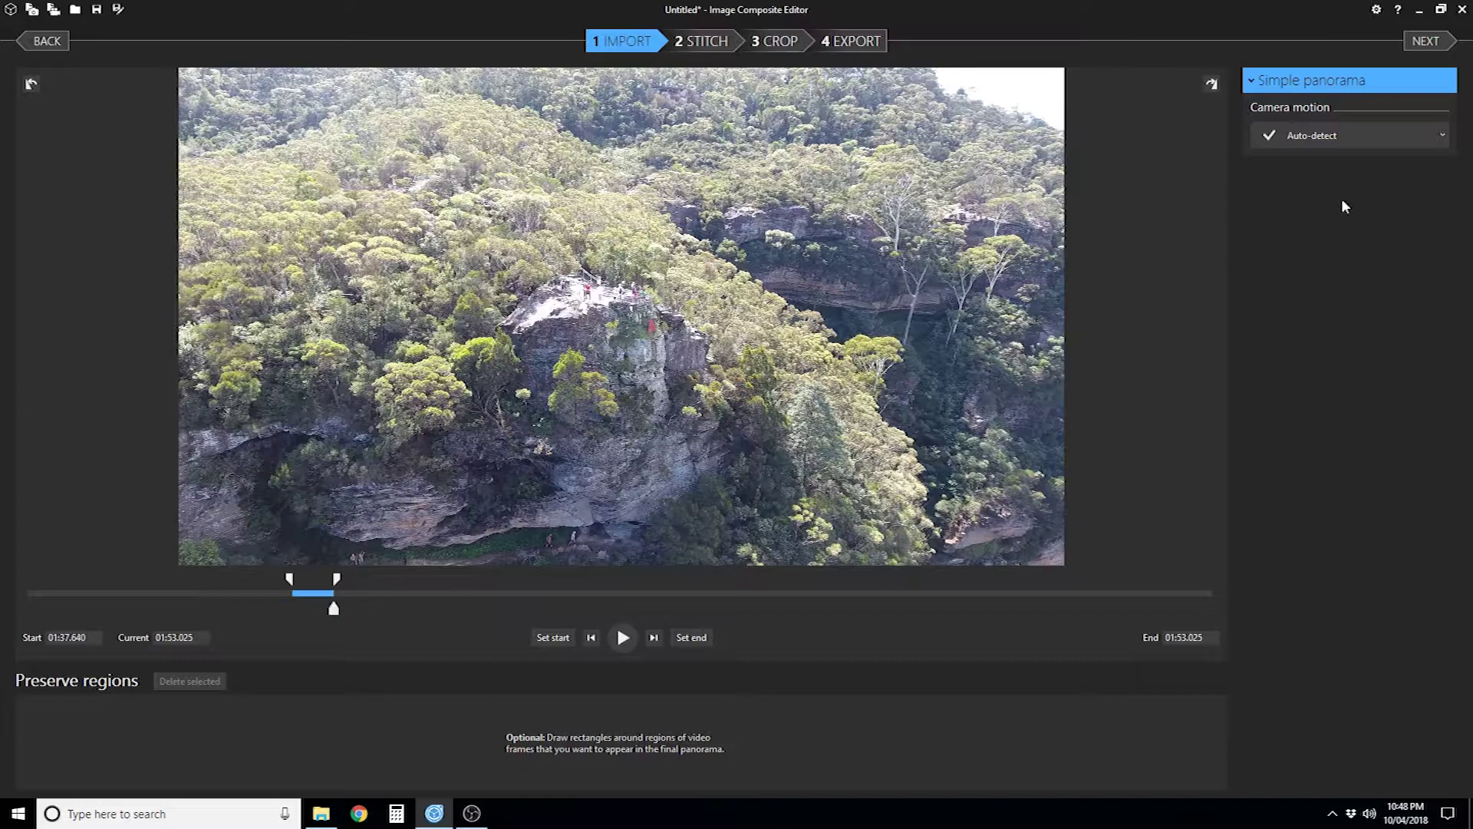
click(1428, 42)
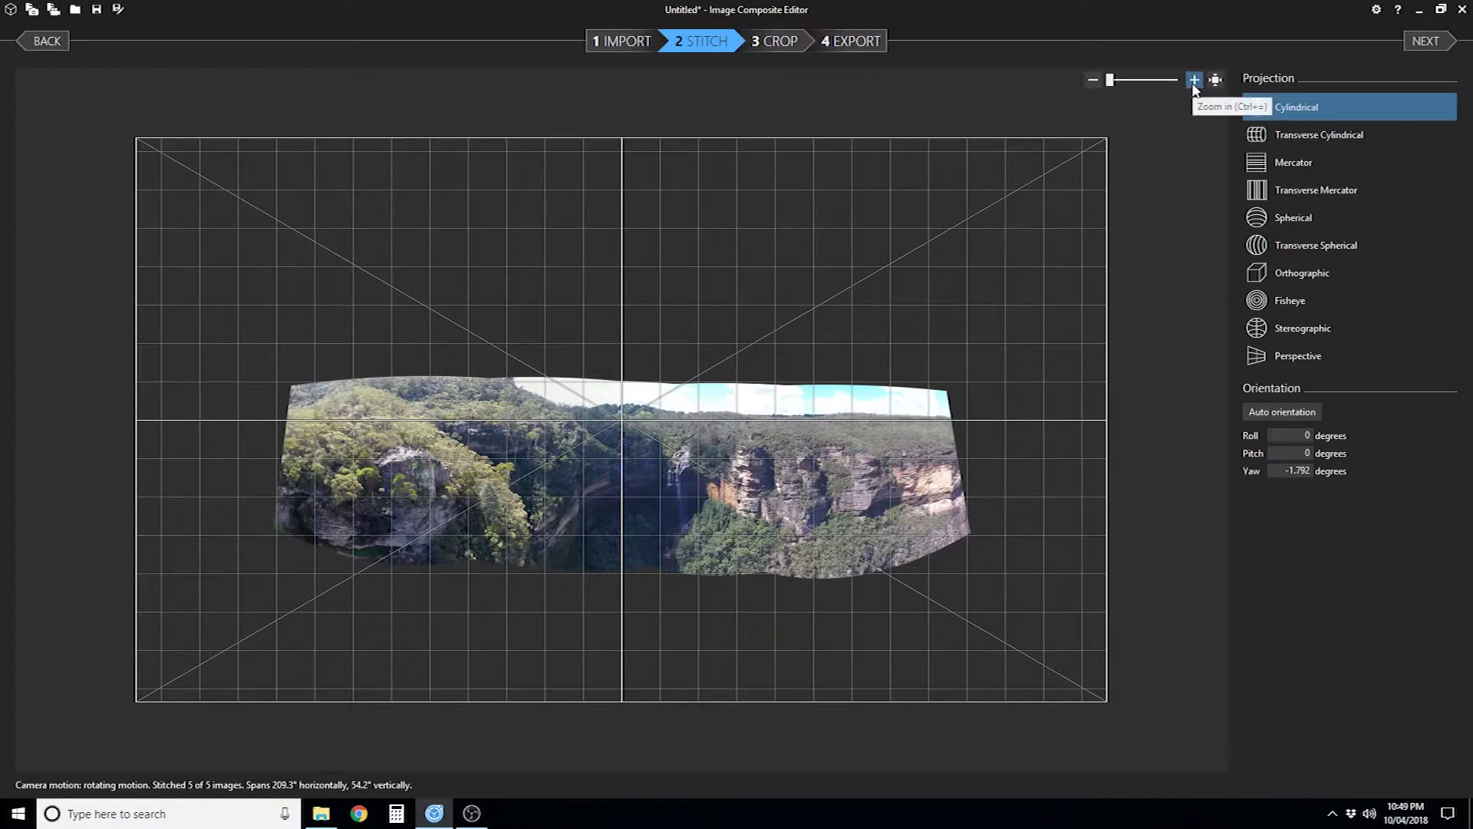
Step: Reorient the stitched panorama to about 2° roll, -10.5° pitch and -10.9° yaw
click(1194, 79)
click(1193, 83)
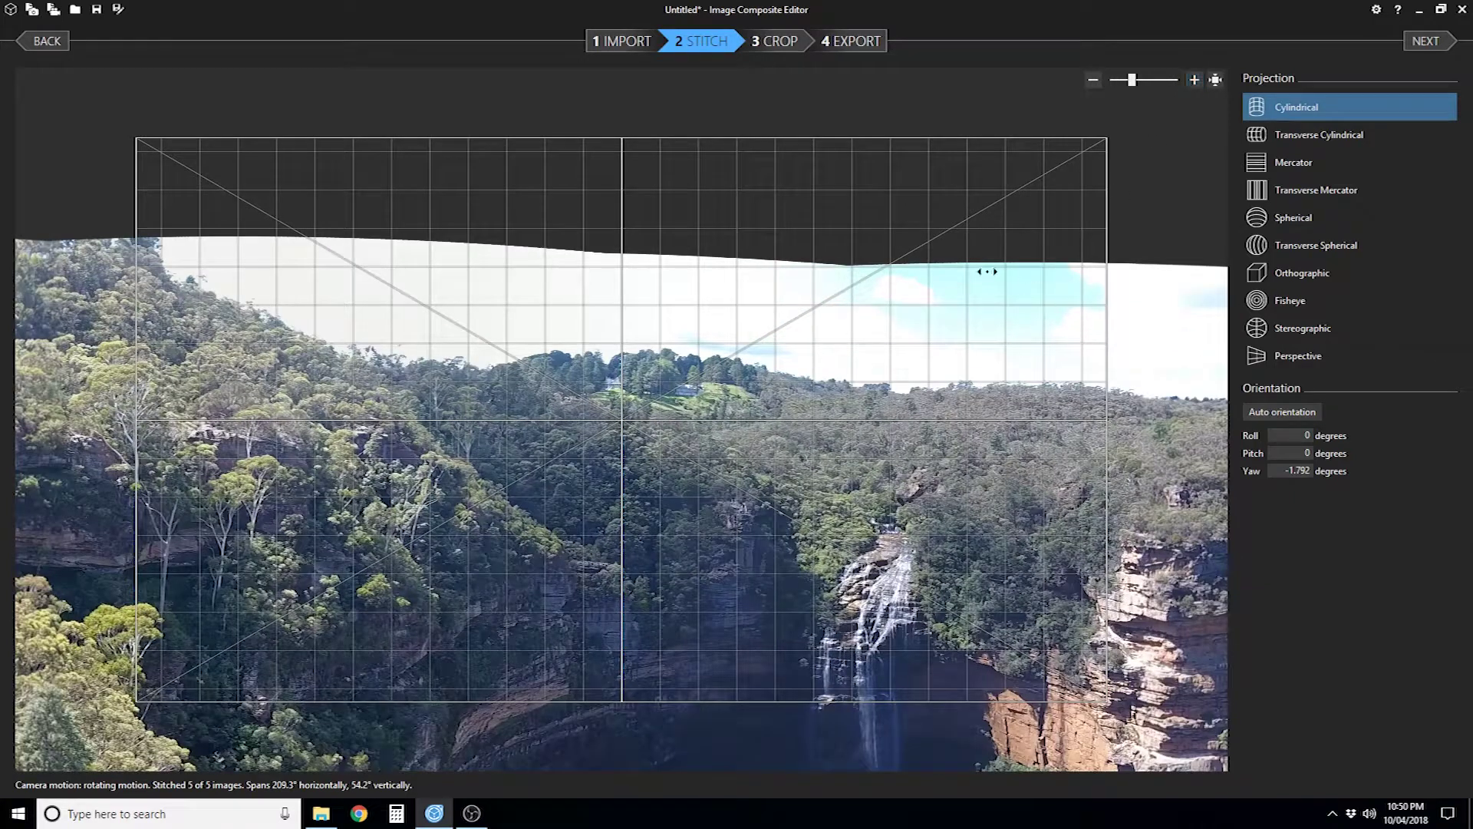
drag(862, 471, 733, 461)
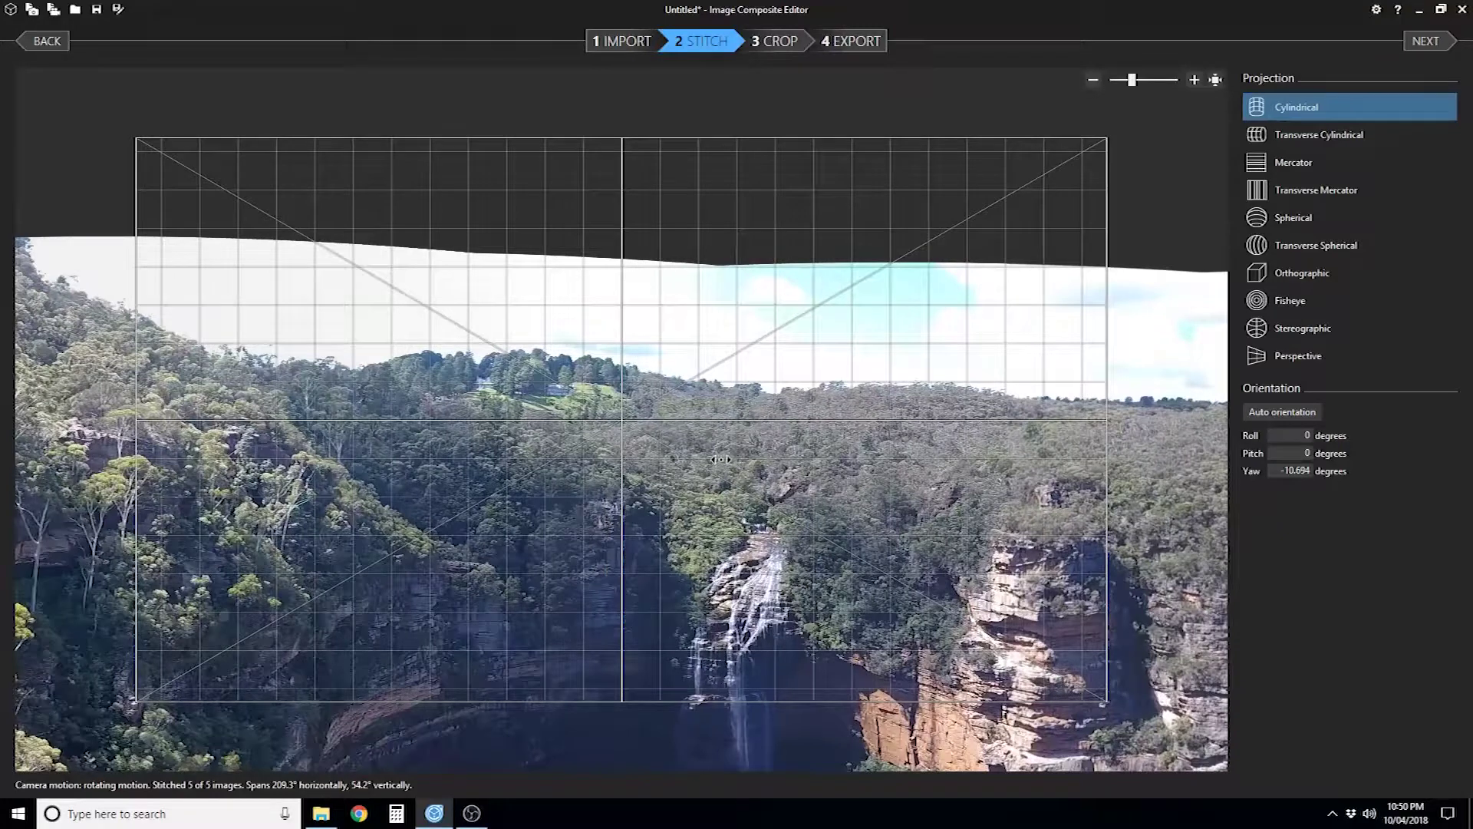
drag(651, 513, 647, 357)
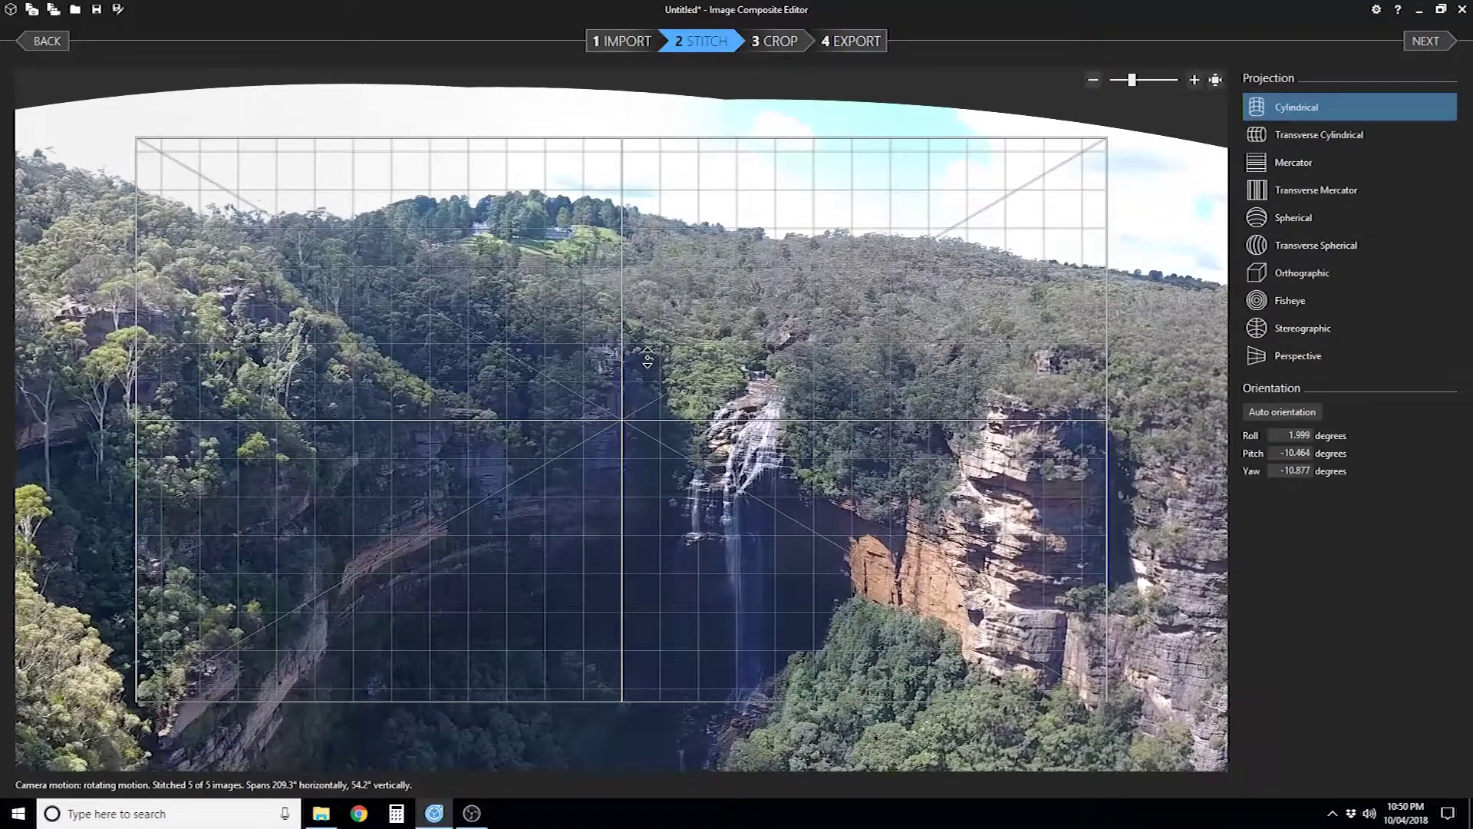
click(1217, 80)
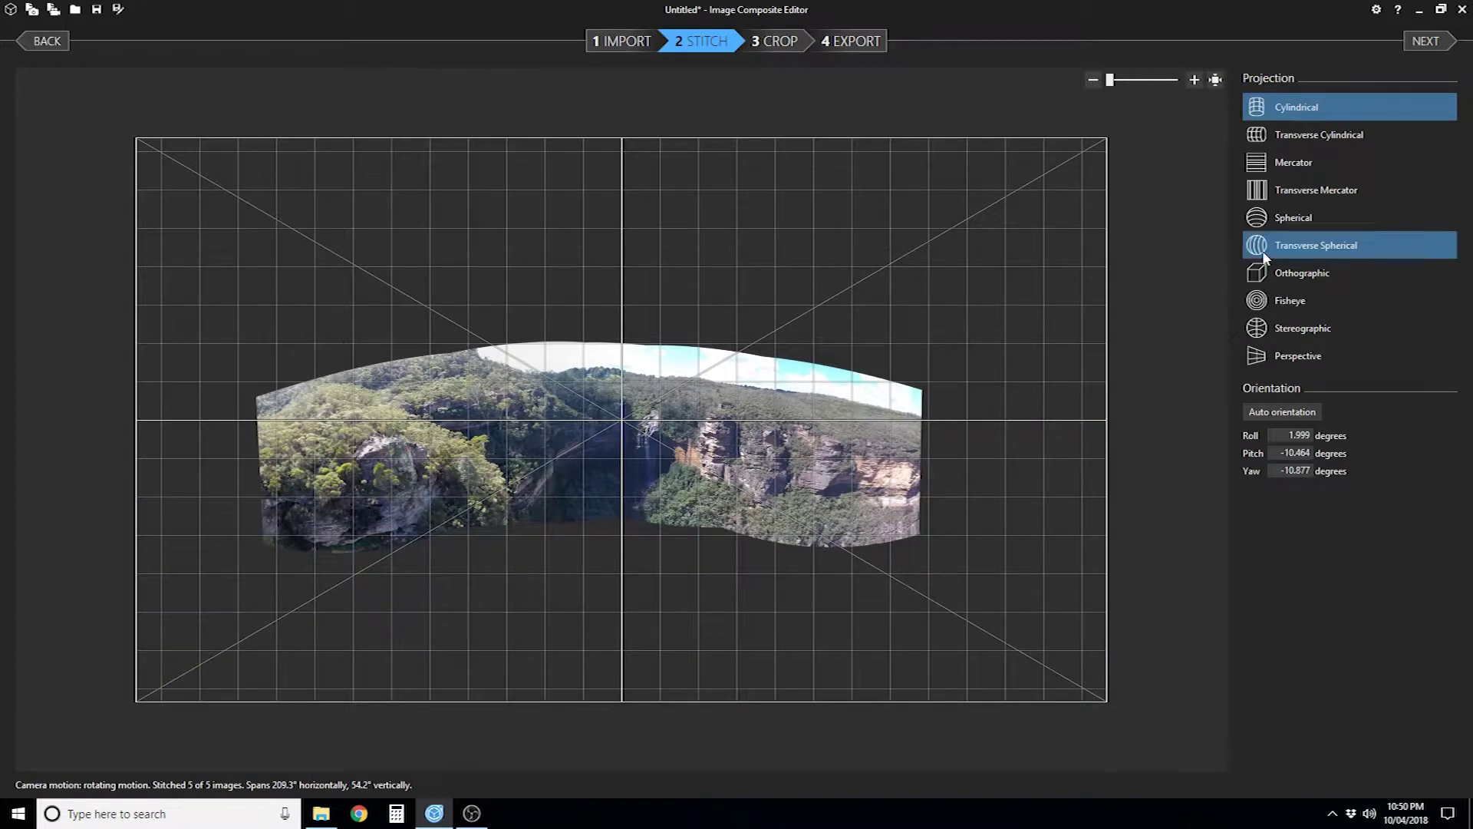
Step: Try the Transverse Cylindrical, Mercator, Transverse Mercator, Spherical, Transverse Spherical and Orthographic projections, and return to Cylindrical
click(1299, 136)
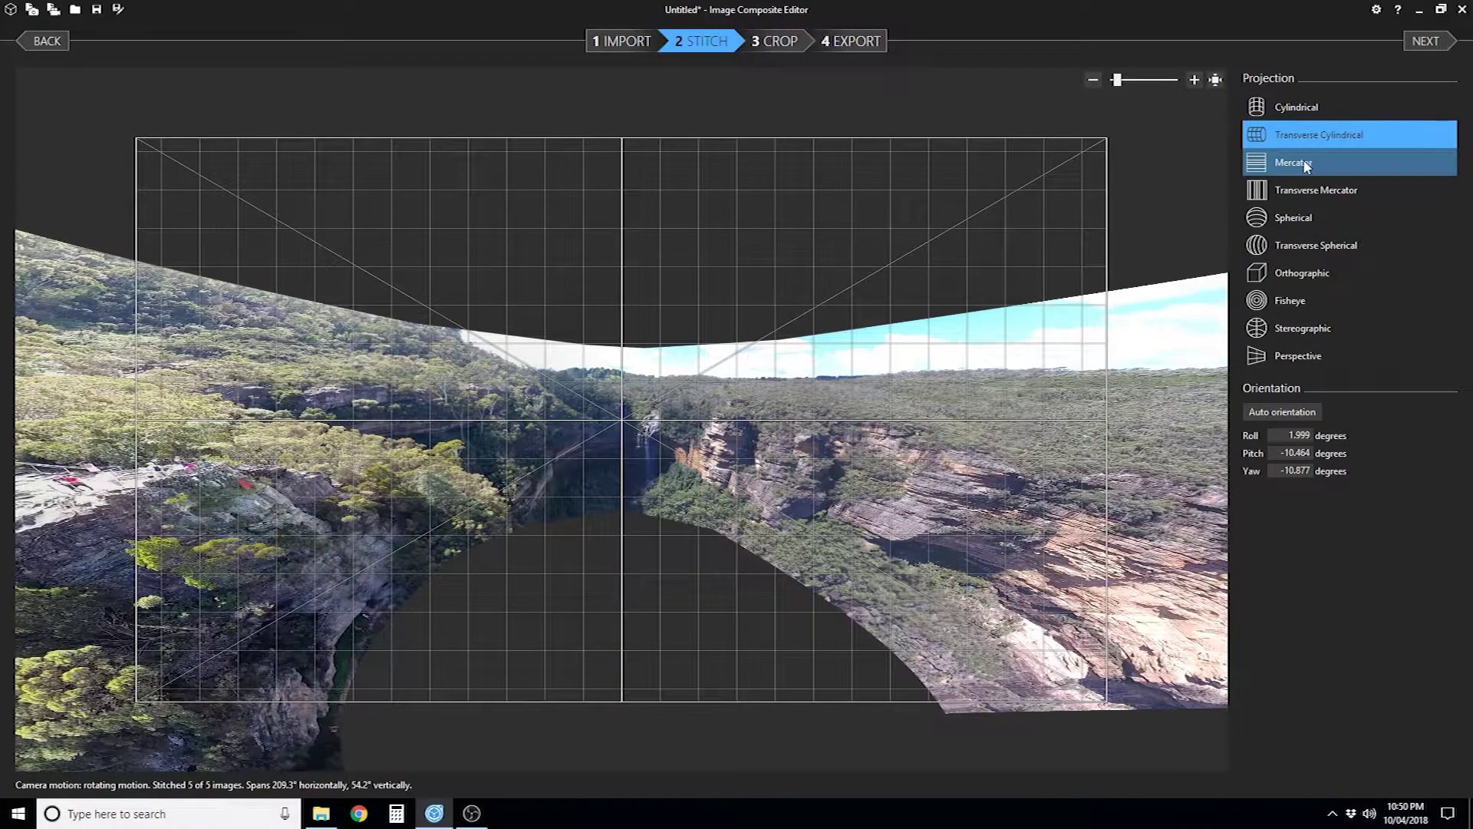
click(1307, 168)
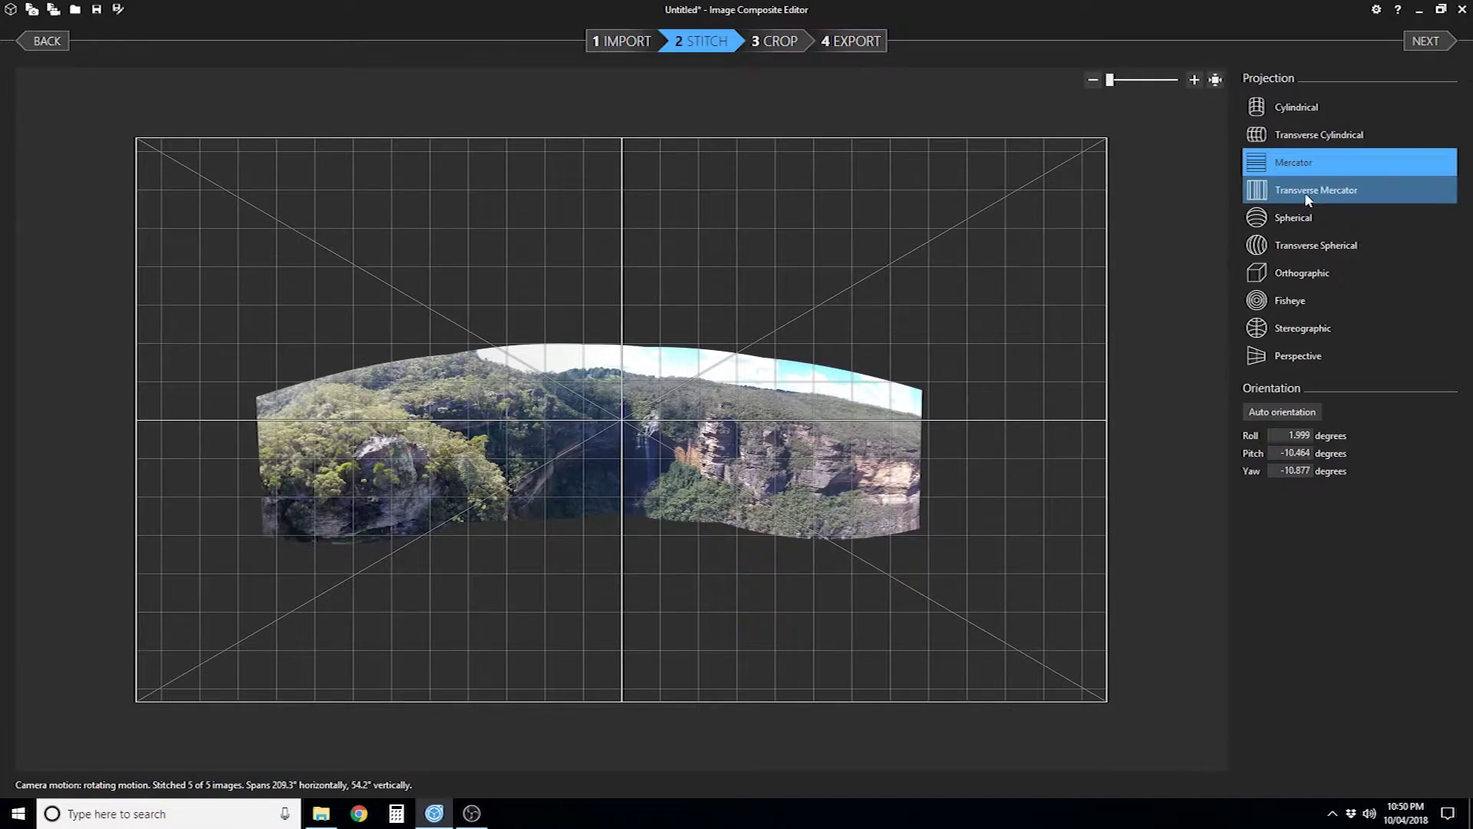
click(1304, 192)
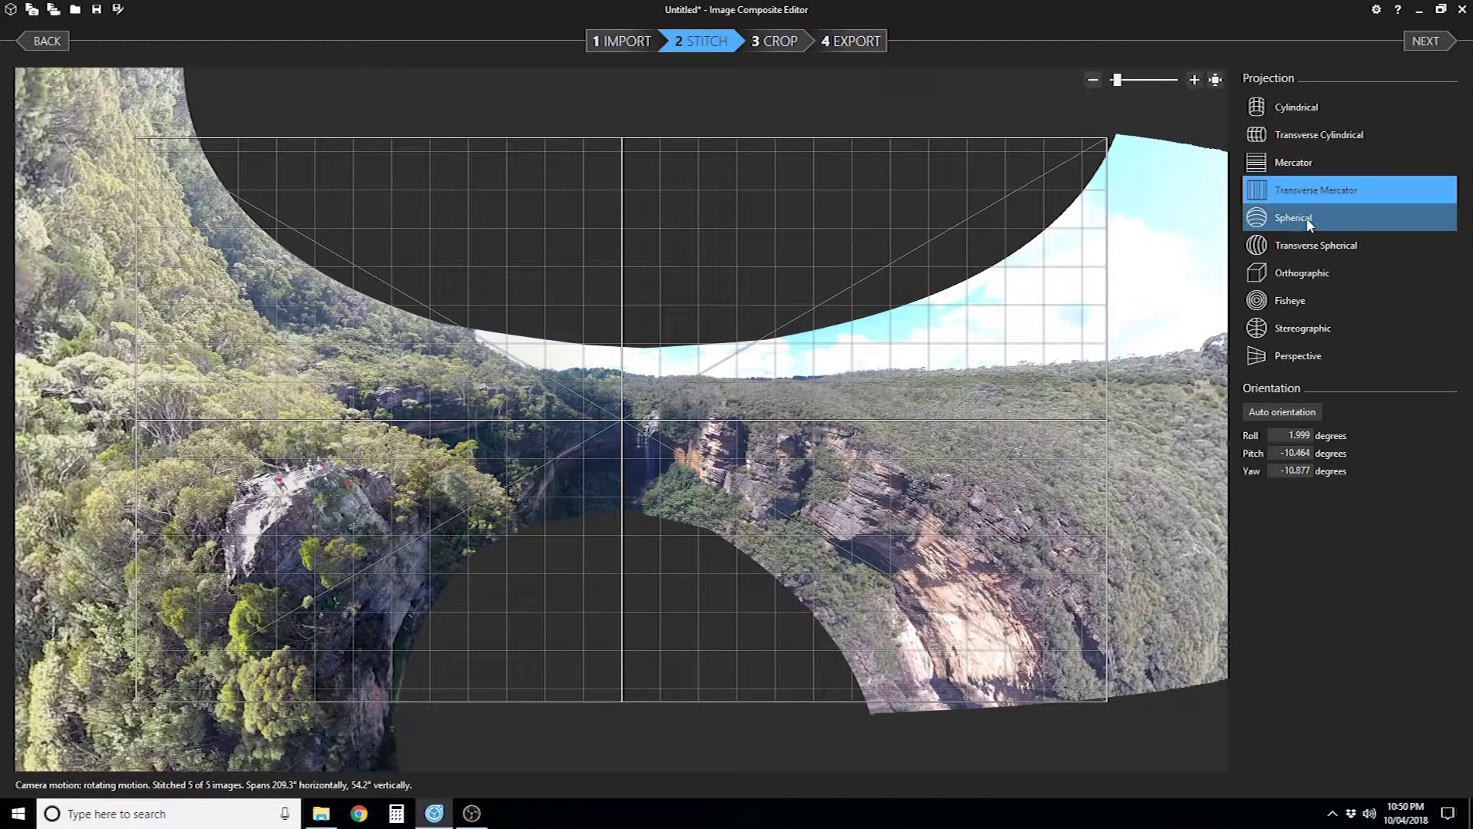
click(1307, 219)
click(1310, 250)
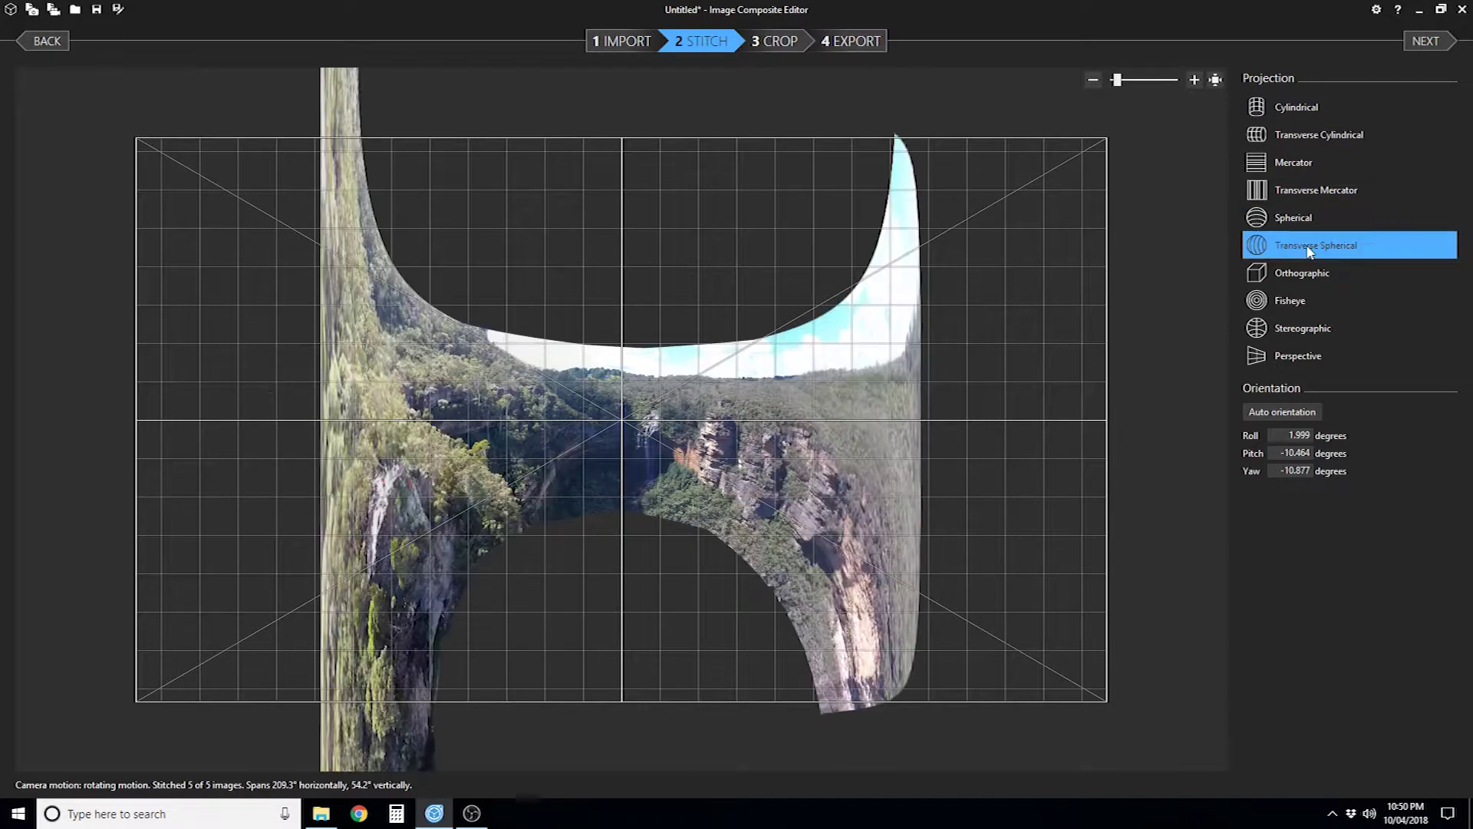
click(1306, 279)
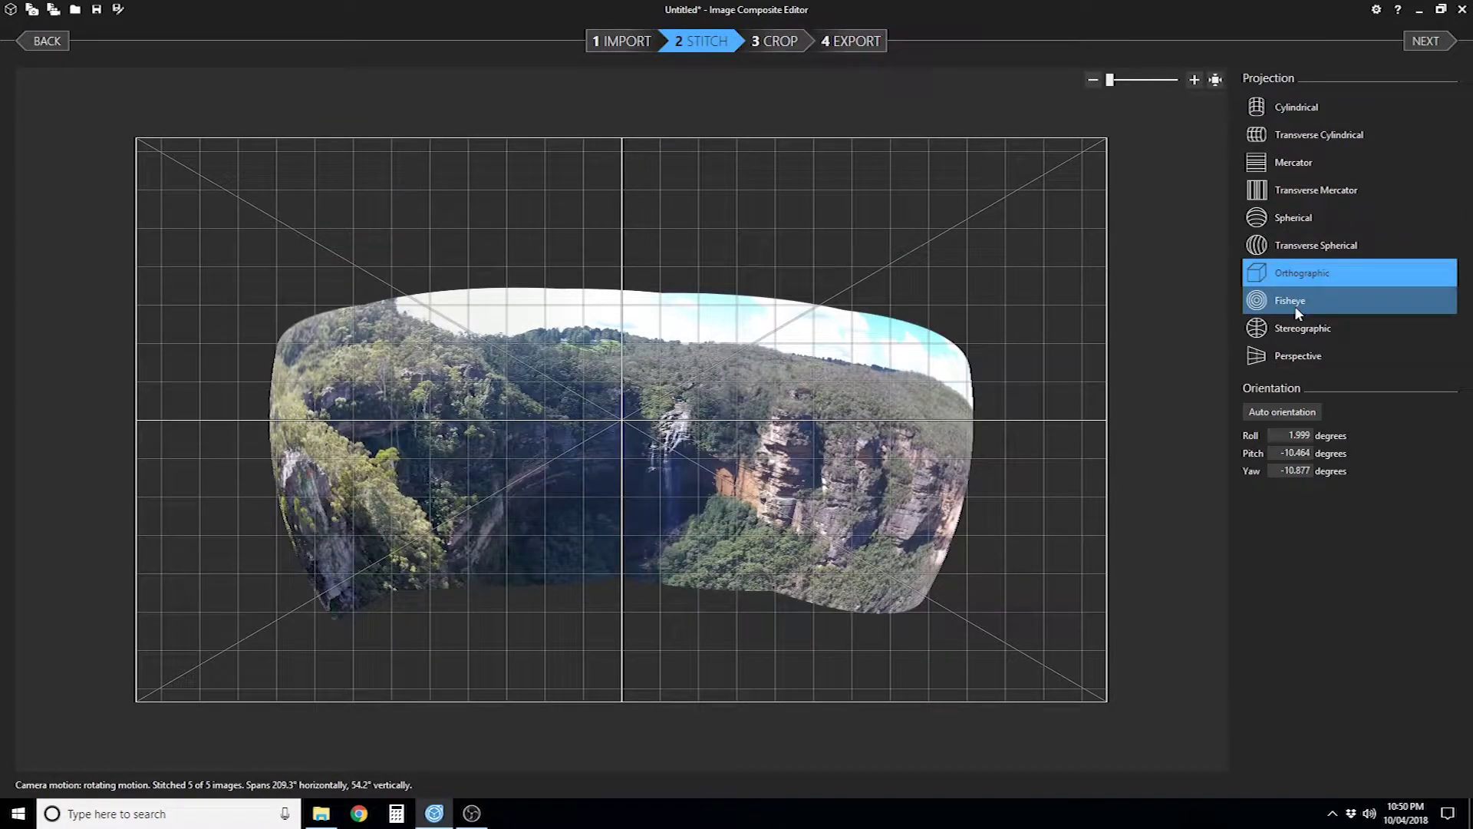
click(1304, 108)
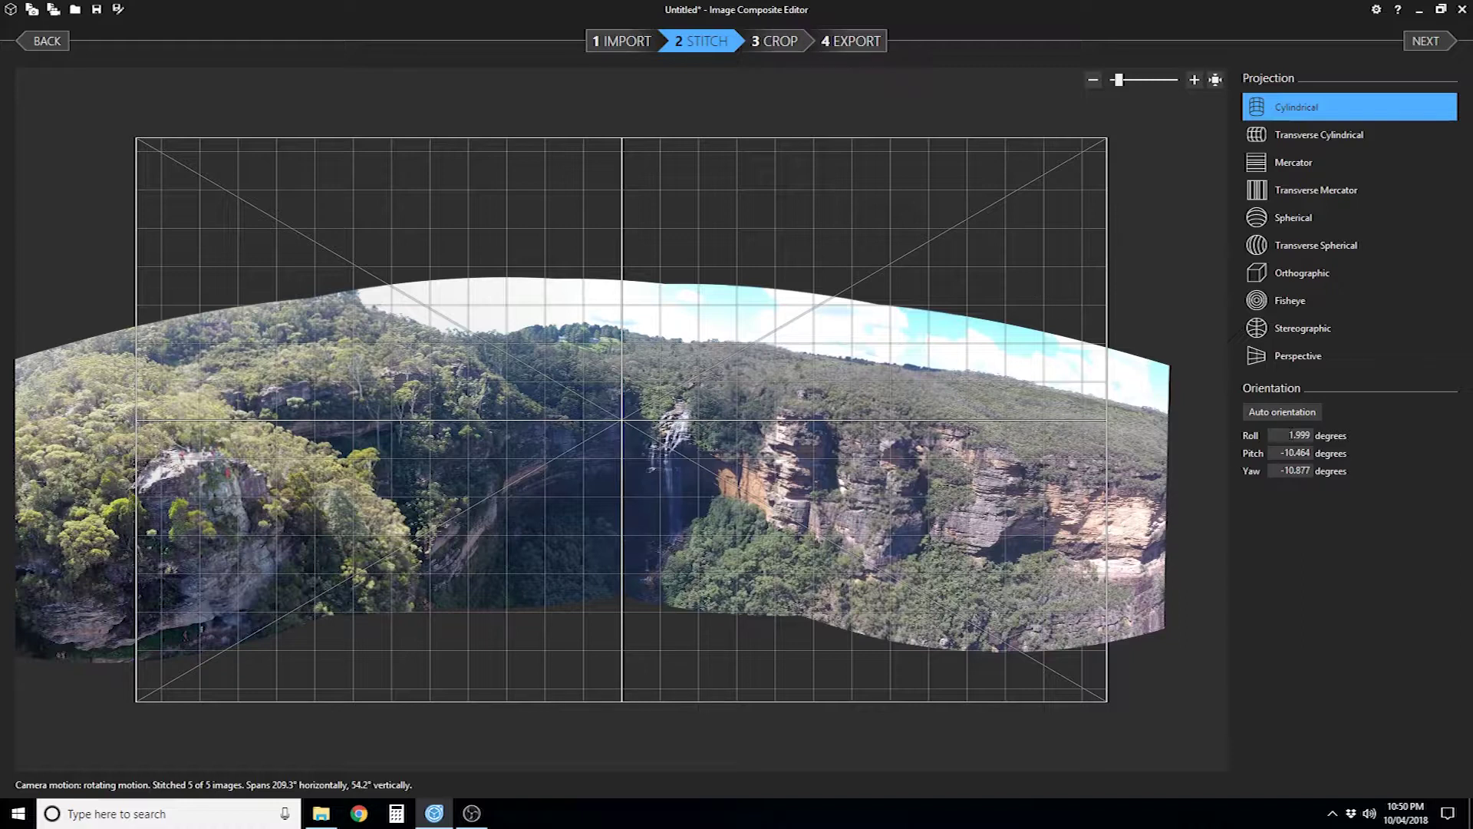
Step: Set the panorama's roll, pitch and yaw to 0 degrees
click(1298, 435)
text(0)
click(1303, 454)
text(0)
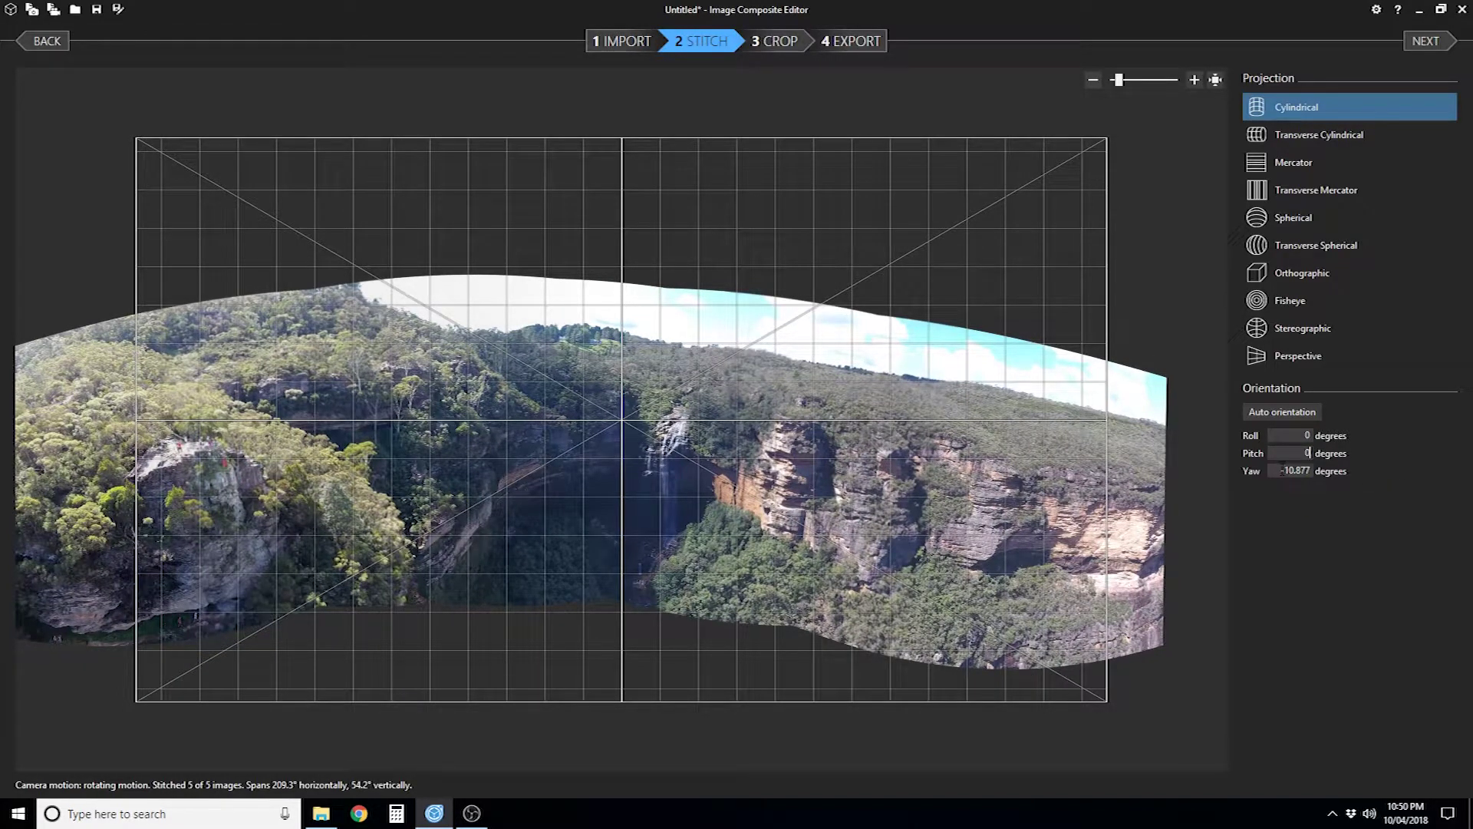
key(Tab)
text(0)
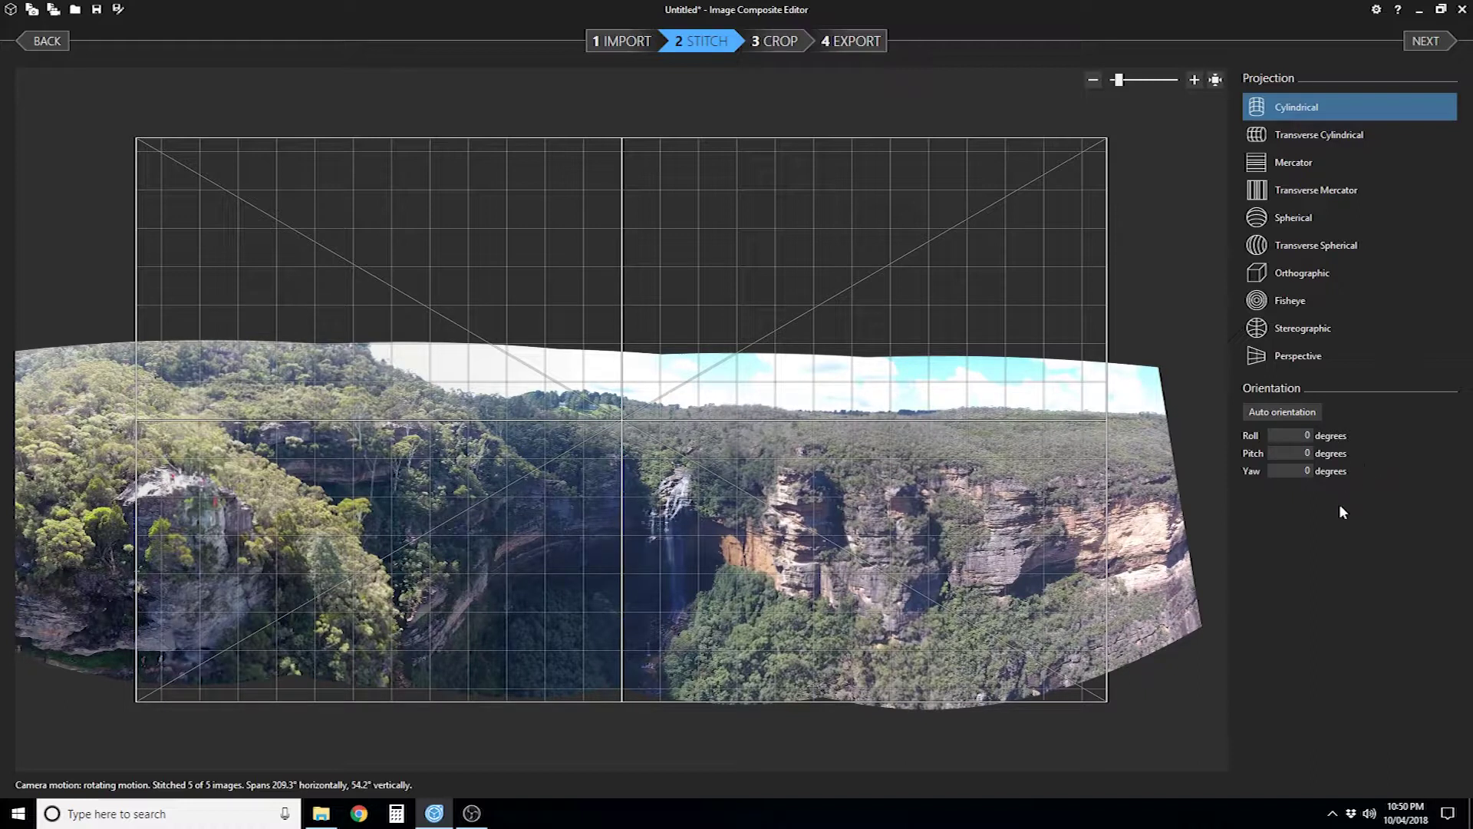
click(1293, 453)
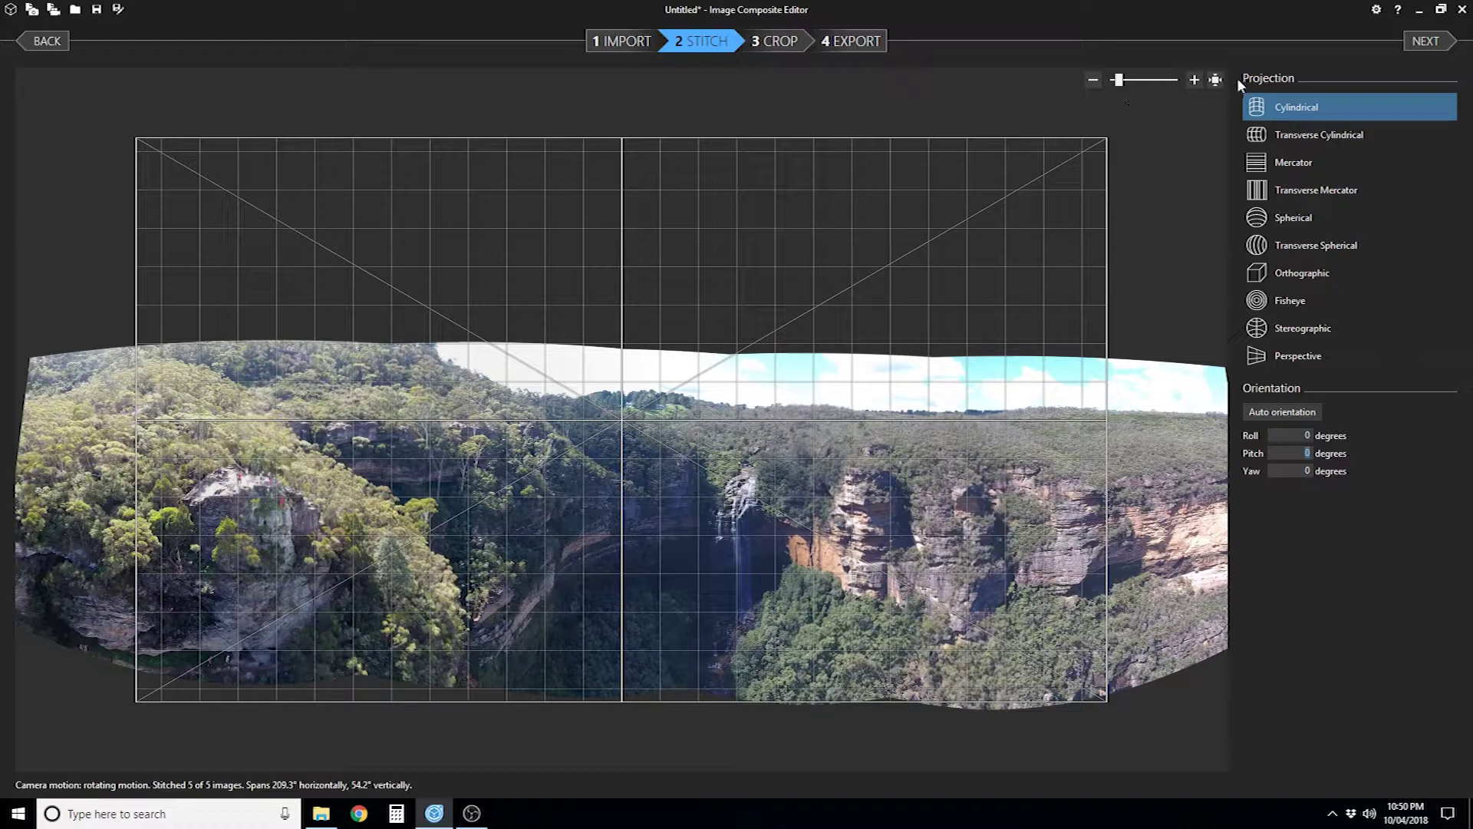
Step: Auto-crop the stitched panorama and resize the crop frame to about 7641 × 2229 pixels from its far-side and lower edges
click(1425, 42)
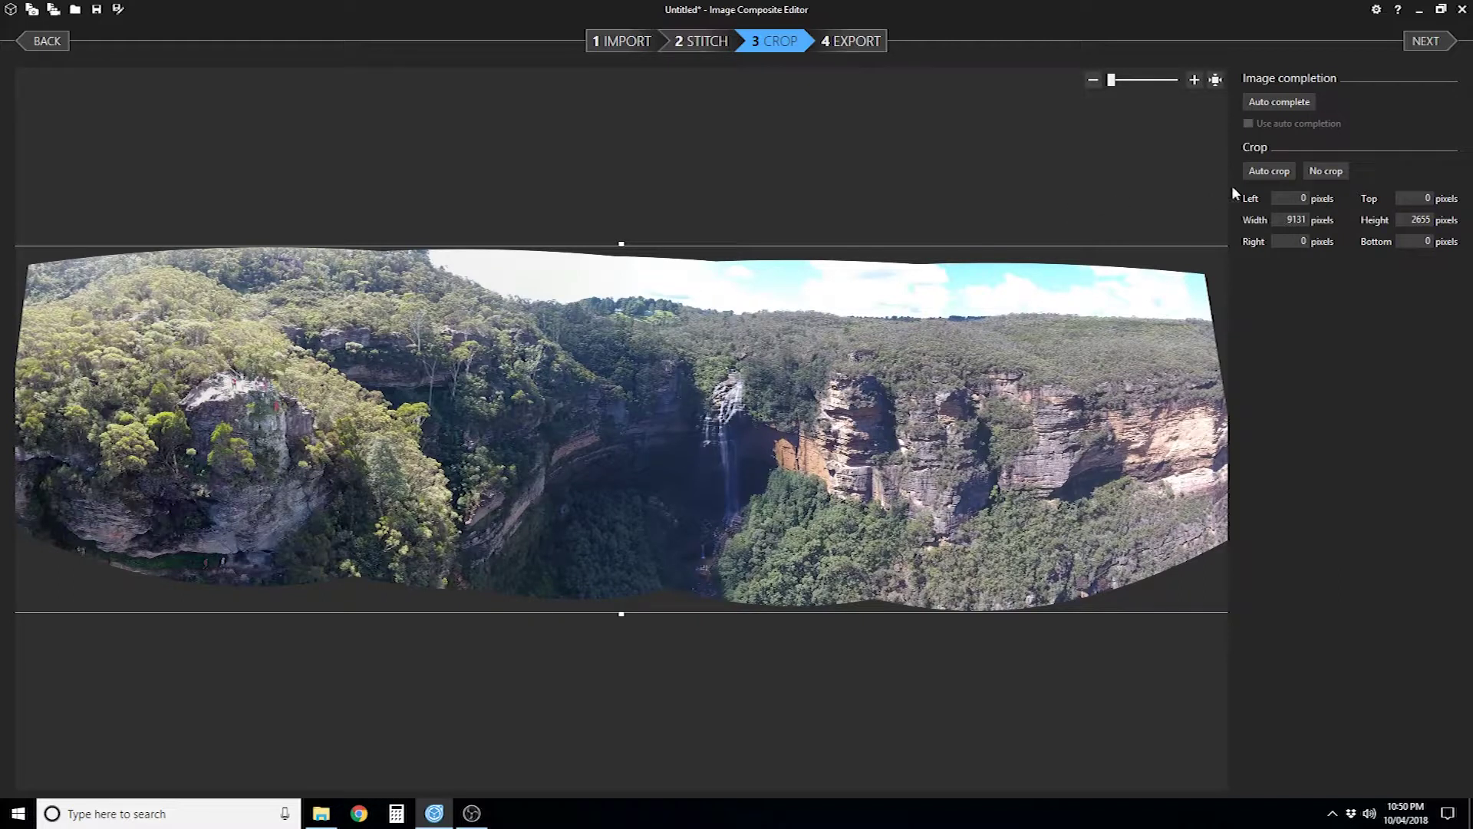
click(1270, 171)
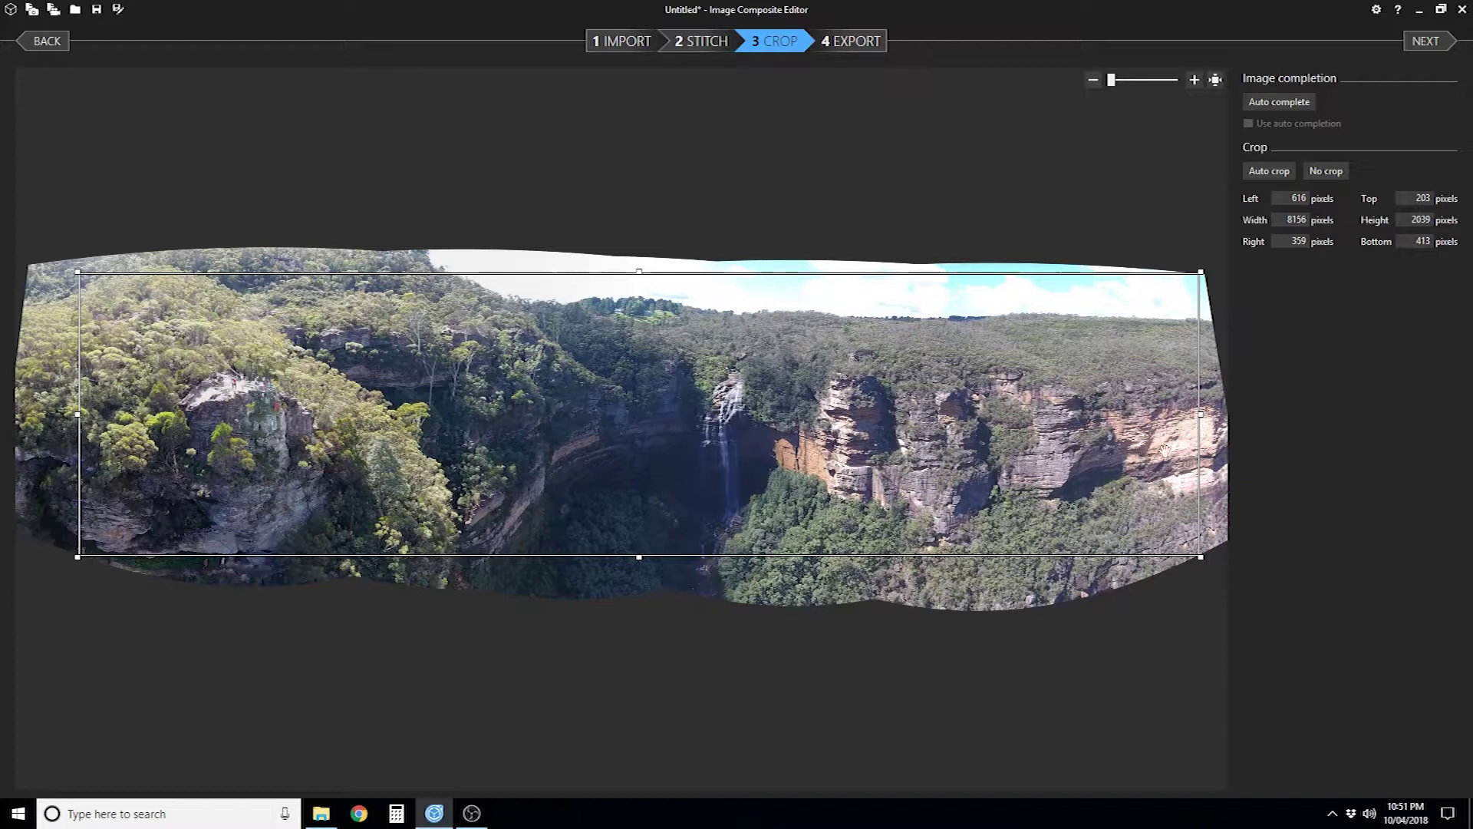
drag(1201, 412, 1129, 444)
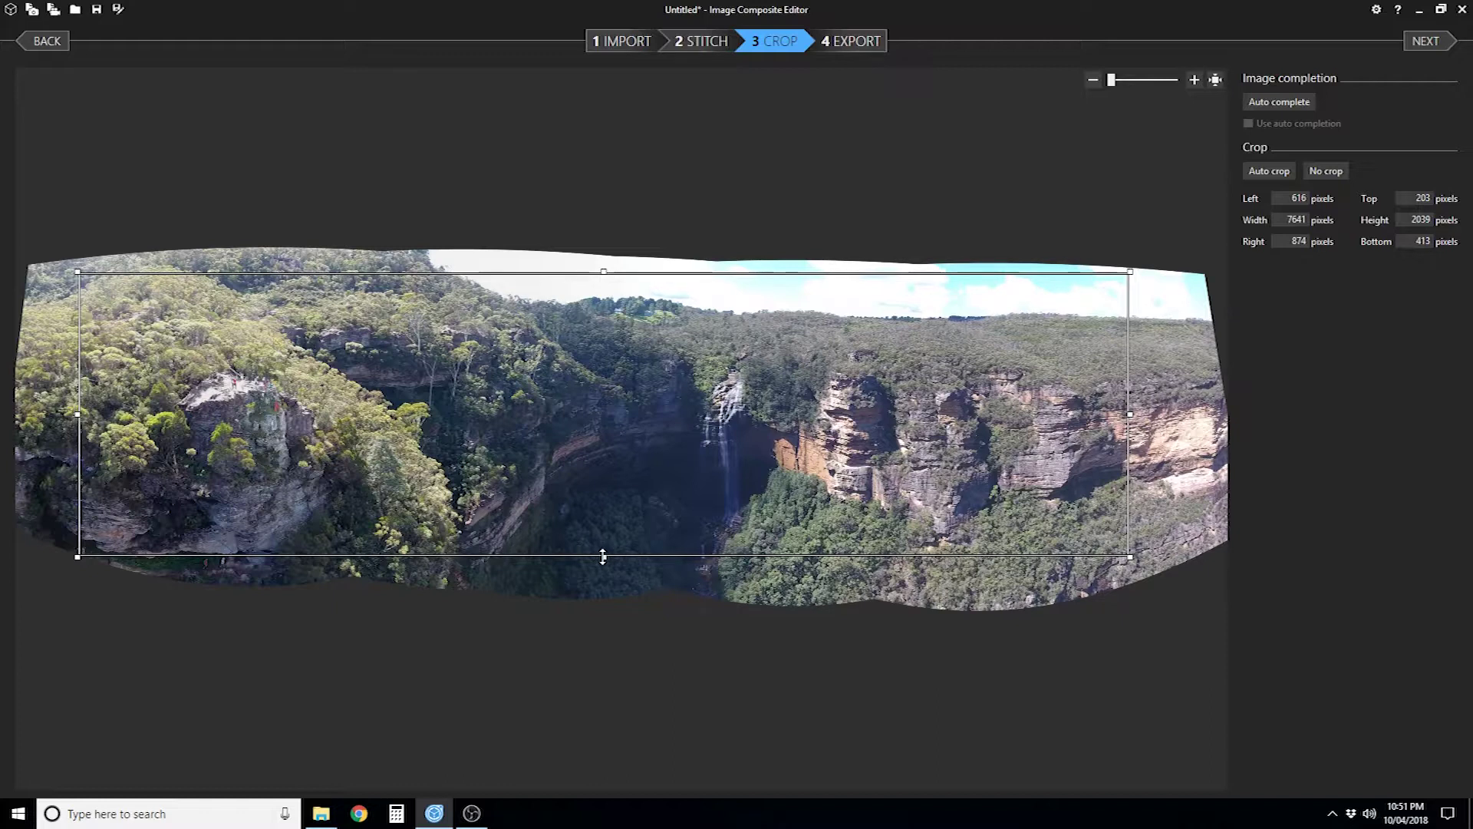
drag(603, 556, 603, 583)
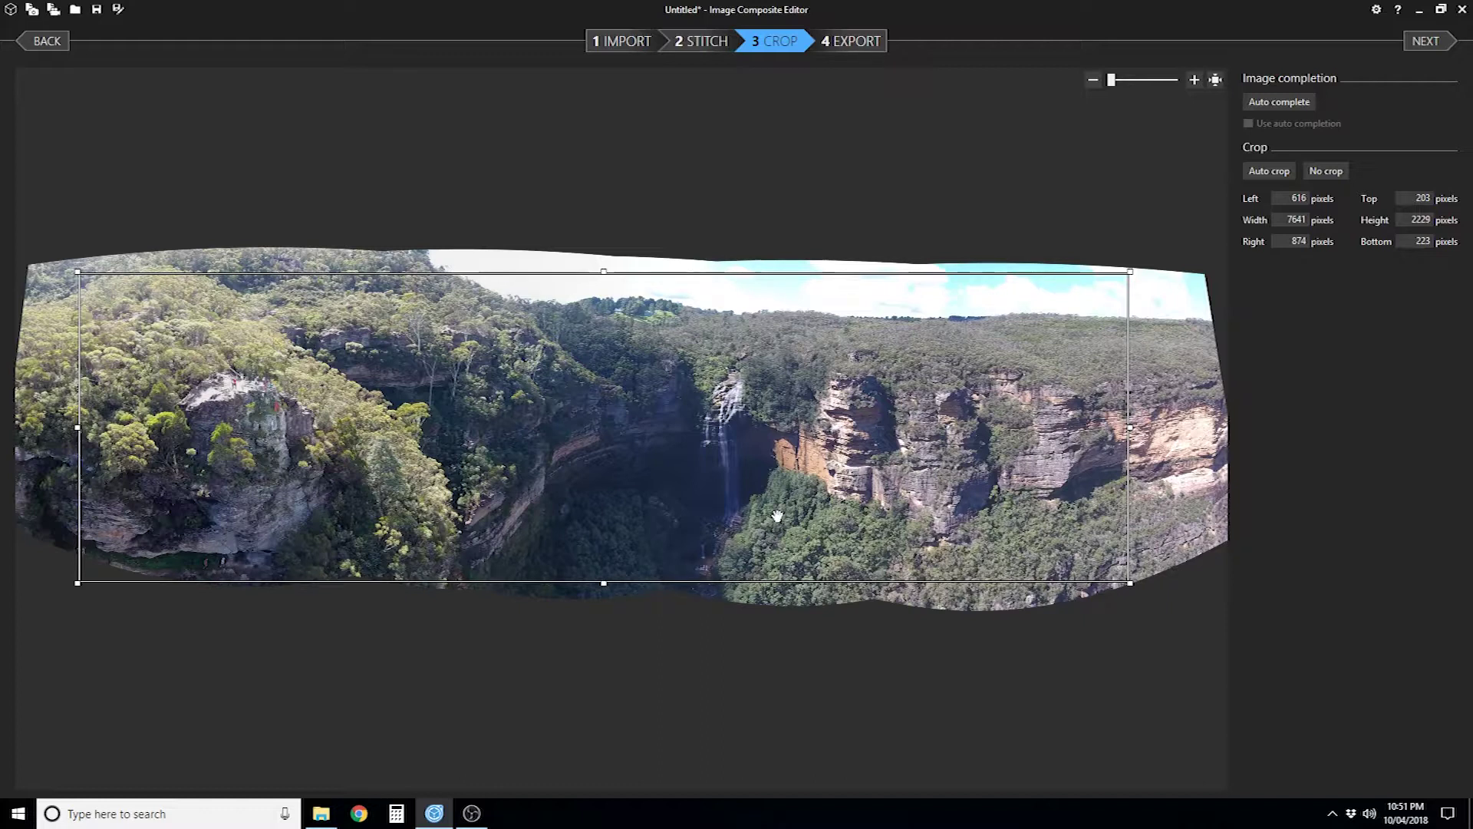
Step: Shift the crop frame to a top offset of about 175 pixels and narrow it to about 7249 pixels wide
drag(777, 516, 791, 519)
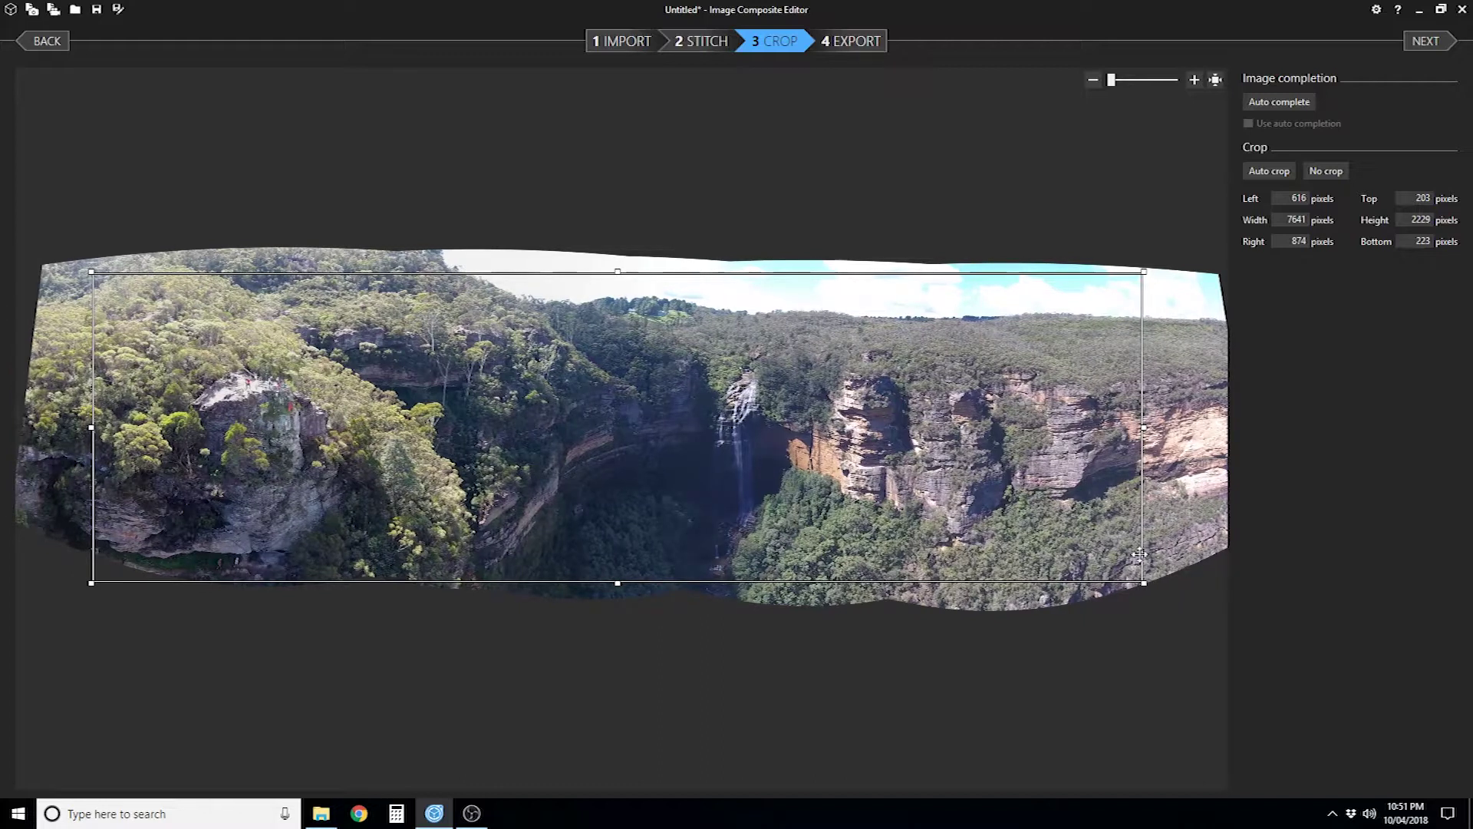
drag(1145, 456, 1160, 453)
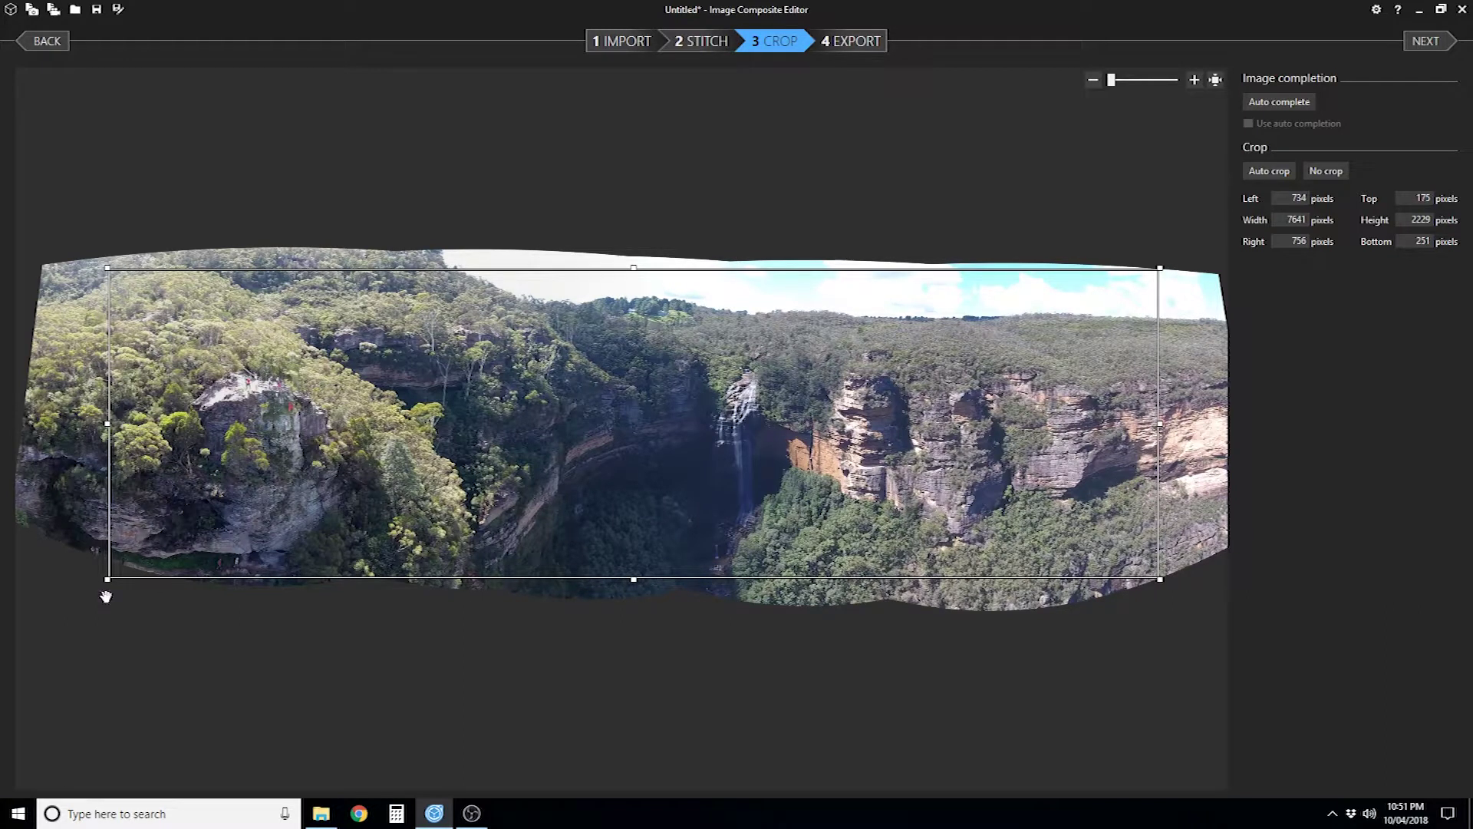
drag(107, 424, 162, 425)
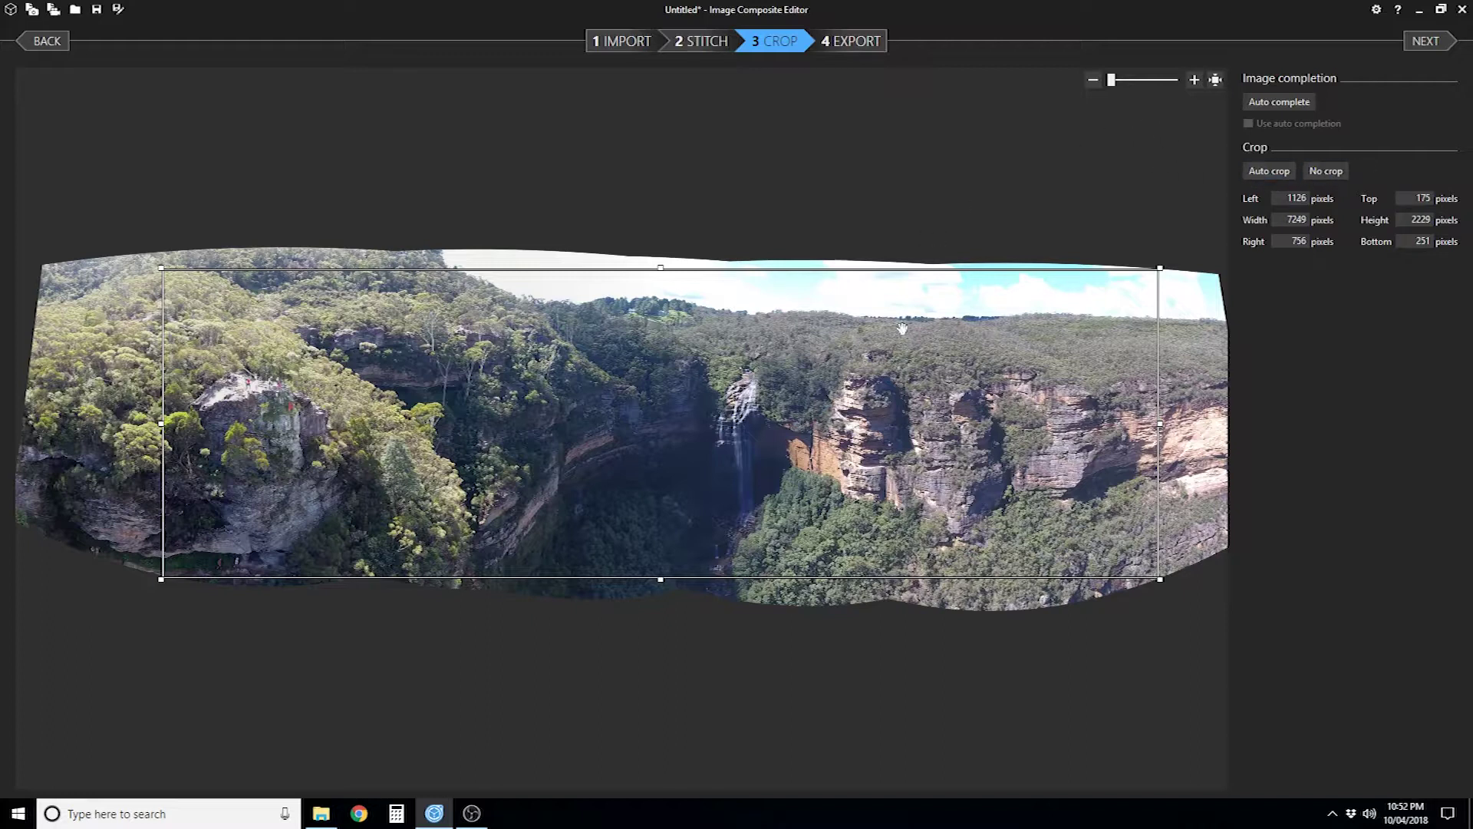
Step: Raise the crop frame's upper edge to a top offset of 1 pixel, for a height of about 2403 pixels
click(699, 47)
click(758, 44)
drag(660, 268, 667, 244)
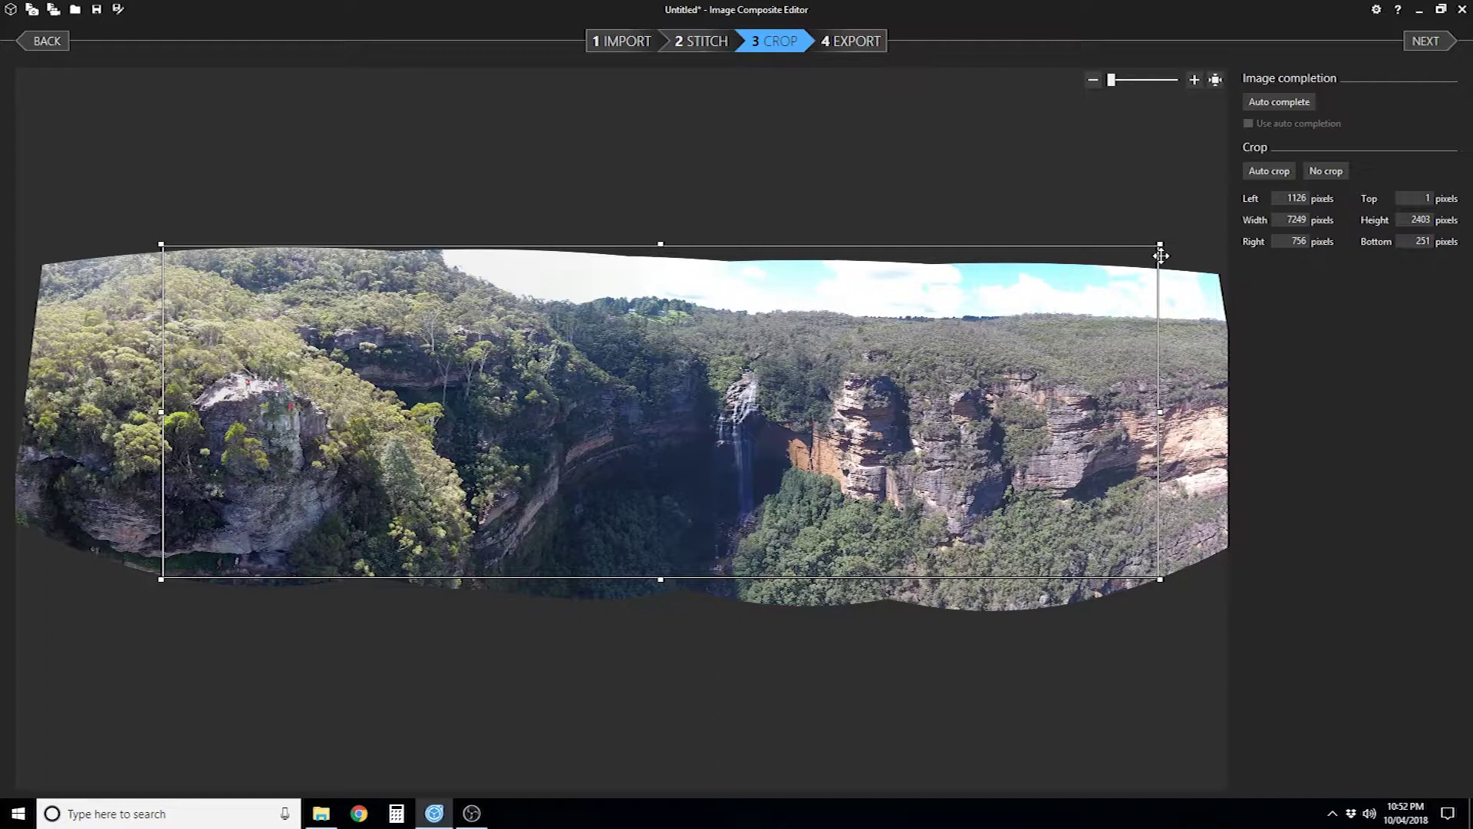
Step: Fill in the panorama's missing edges with automatic image completion and proceed to the export stage
click(1297, 102)
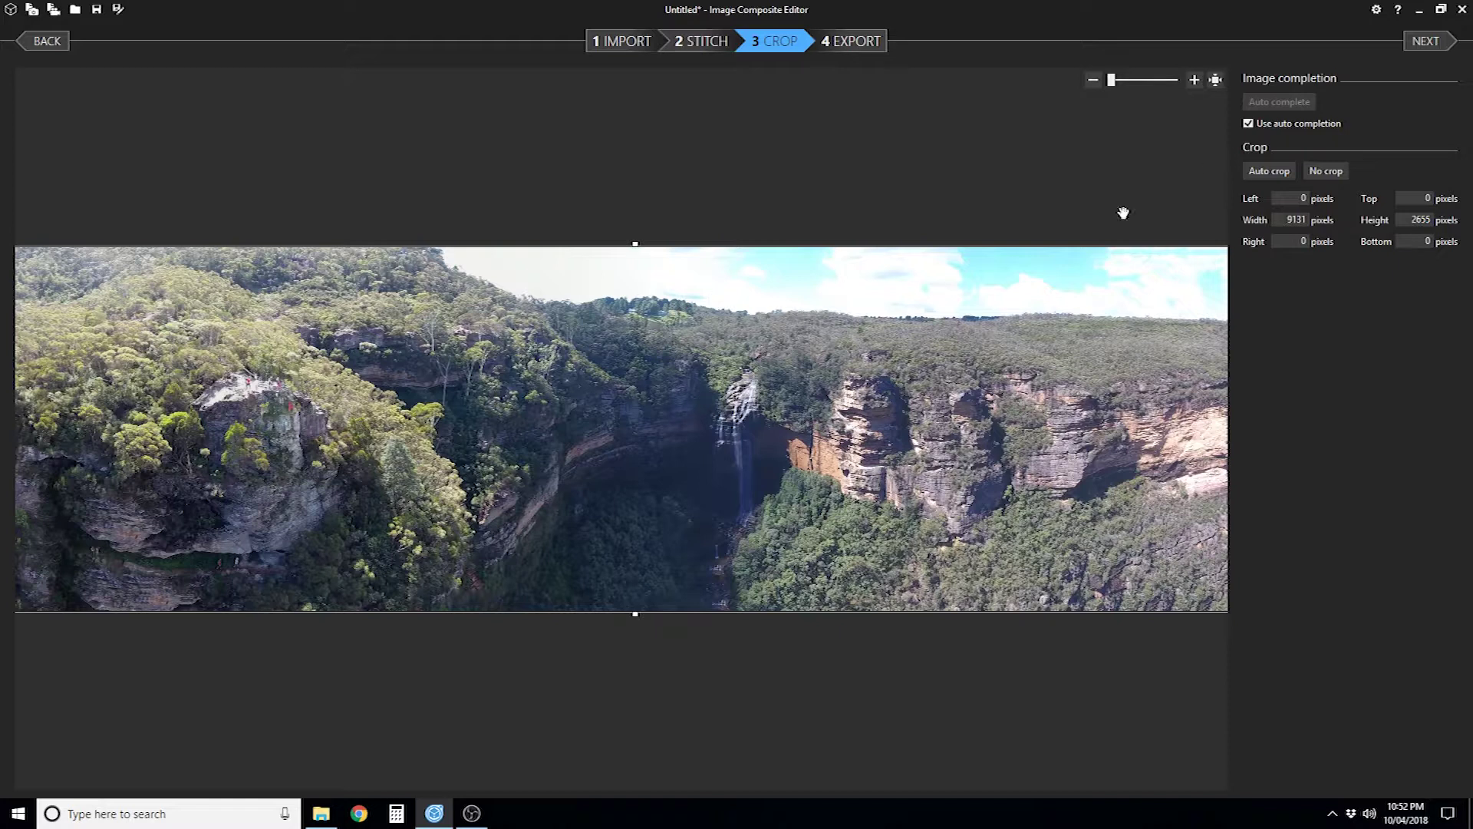
click(1427, 45)
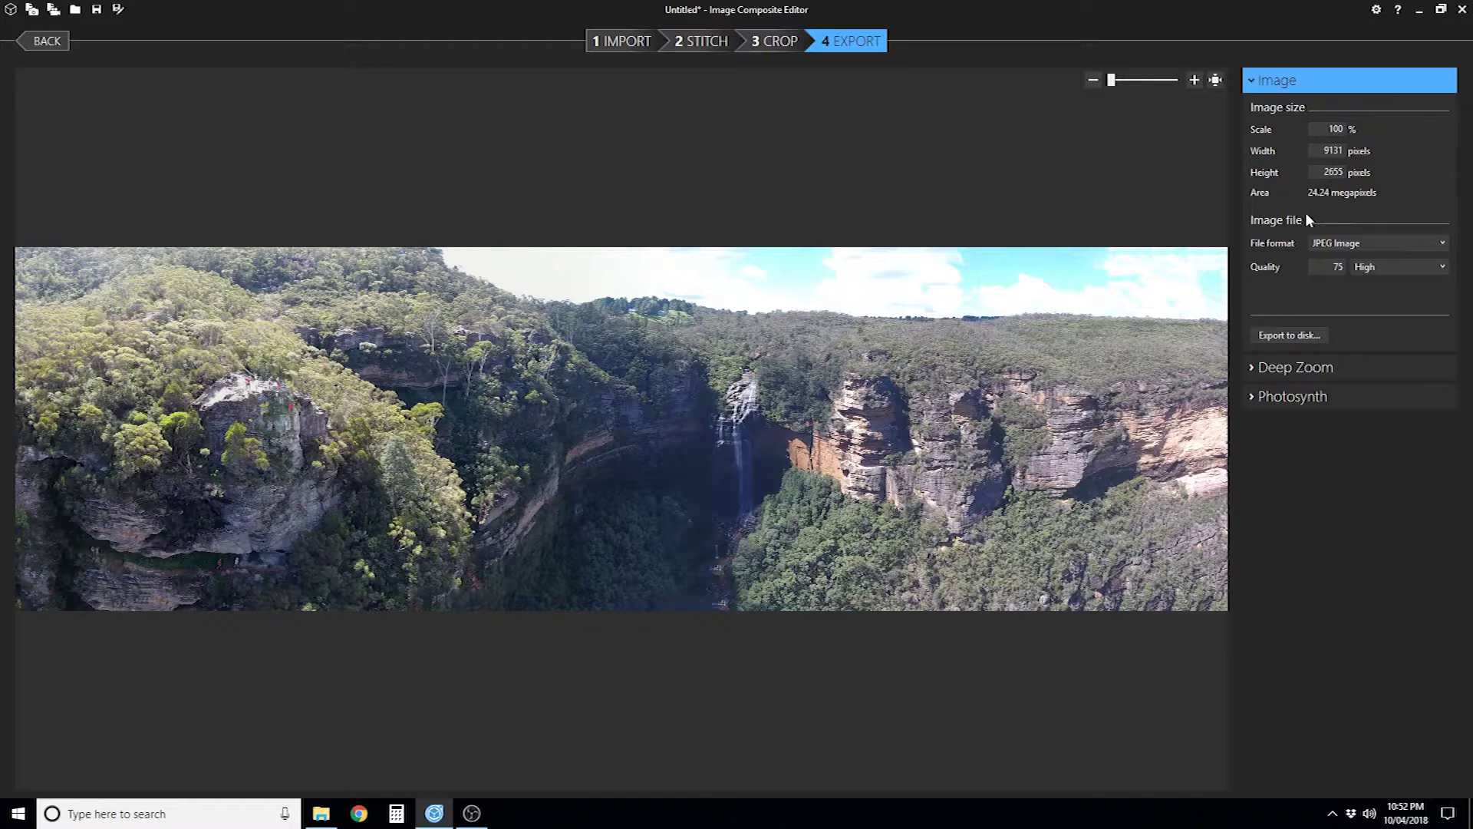
Step: Review the available image file formats and the Deep Zoom and Photosynth export settings, then return to the image export settings
click(1352, 243)
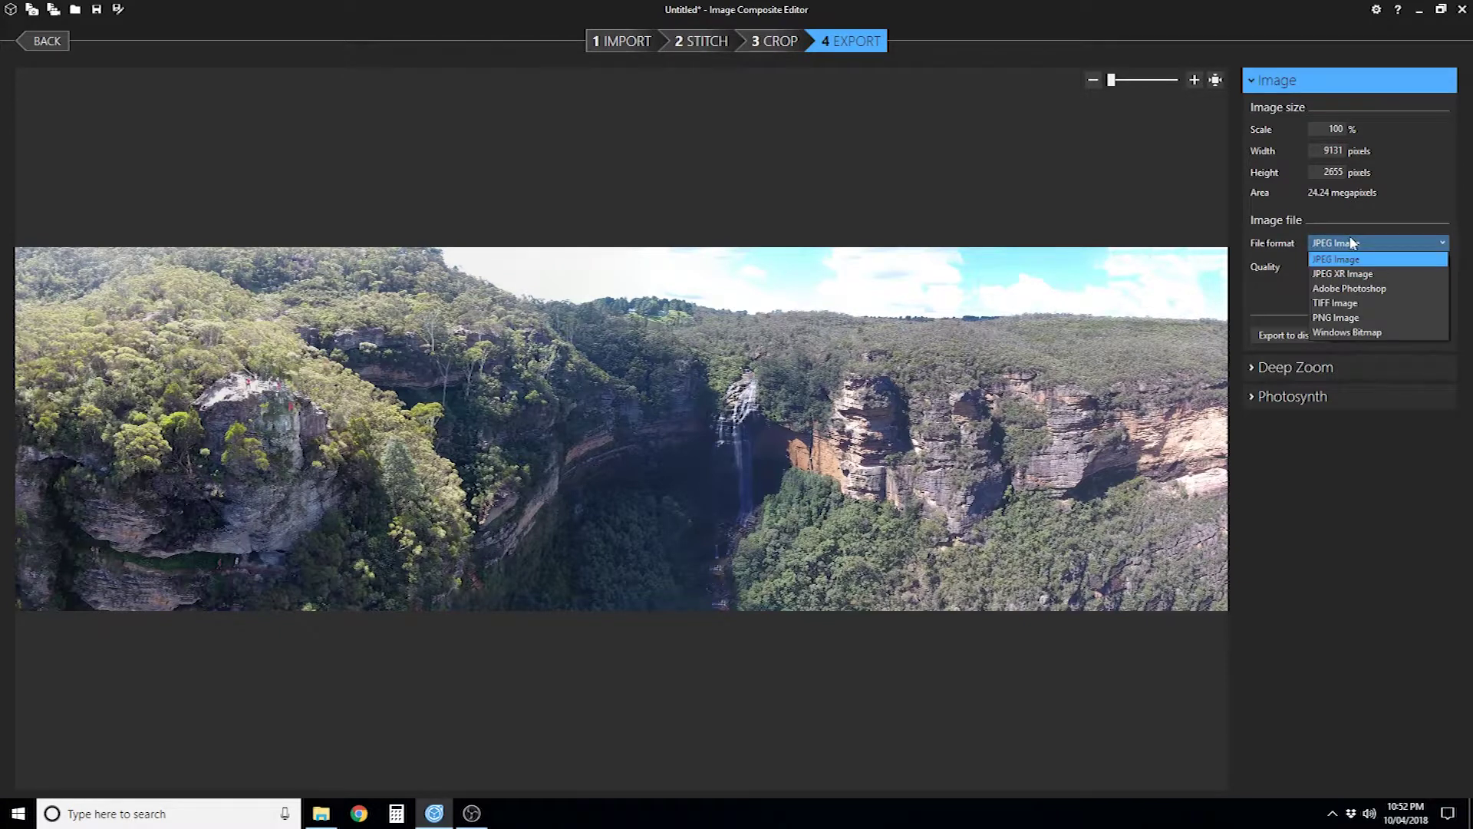
click(1352, 244)
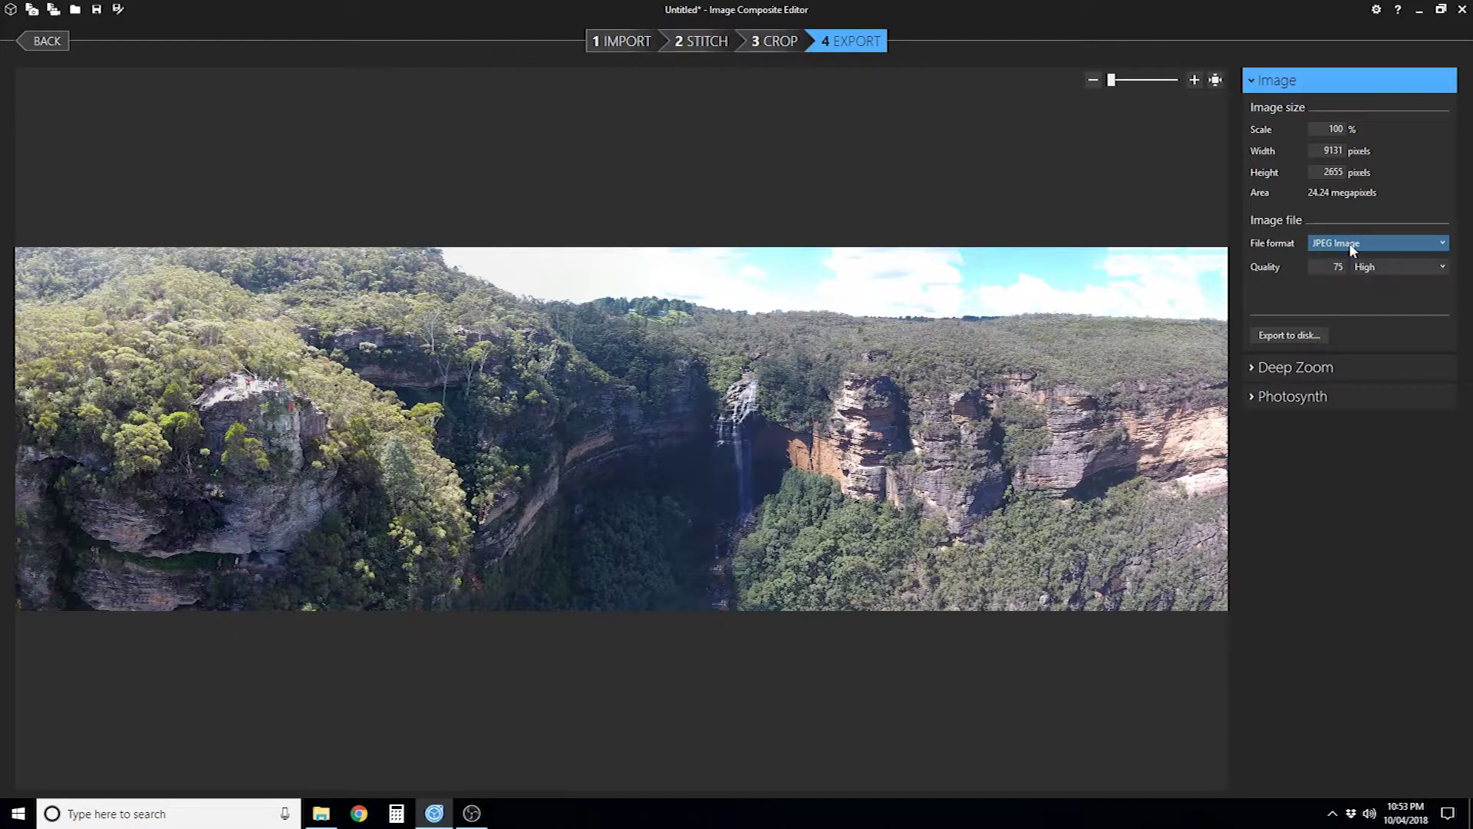
click(1259, 370)
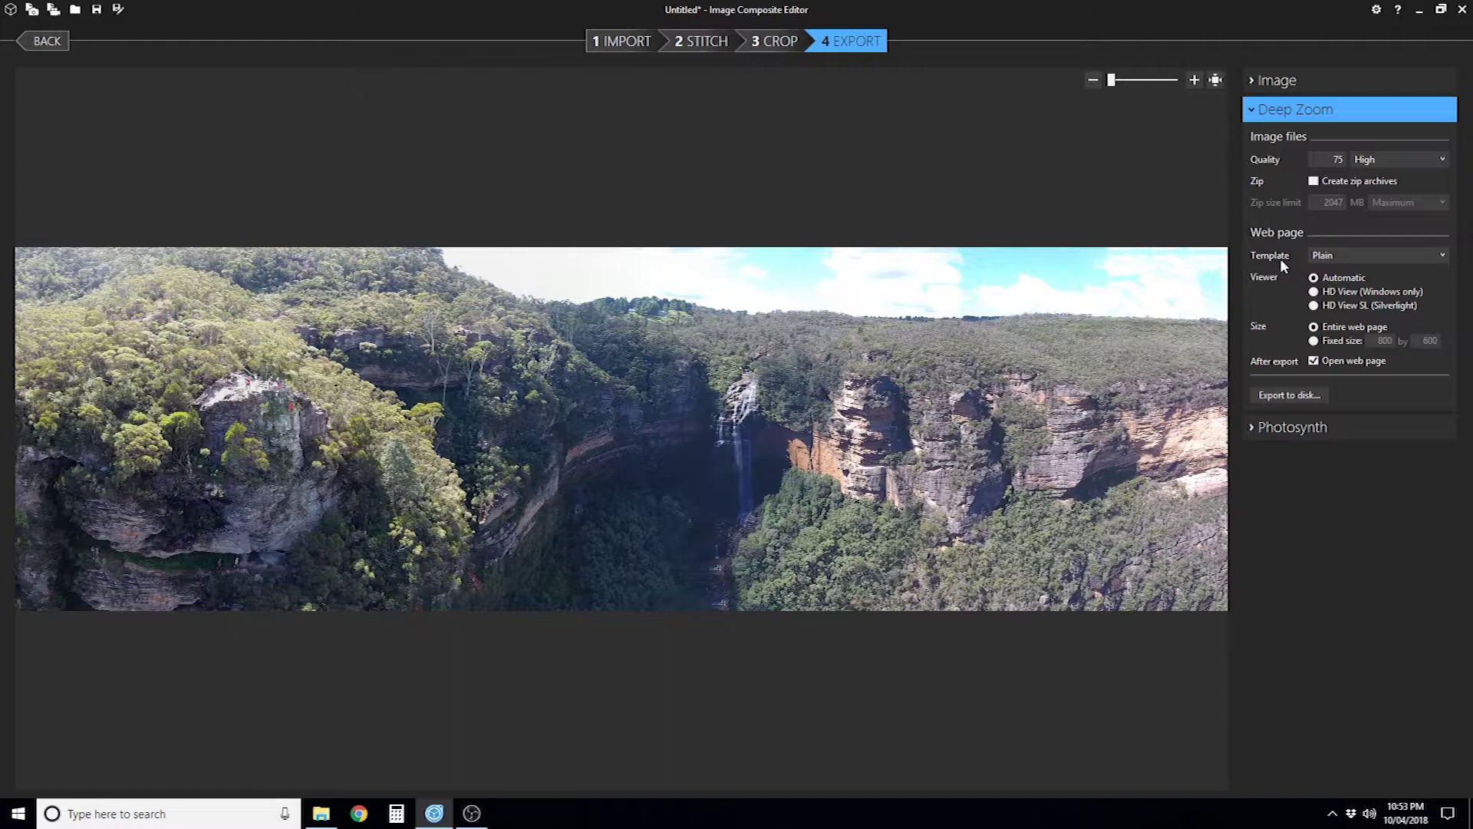
click(1255, 430)
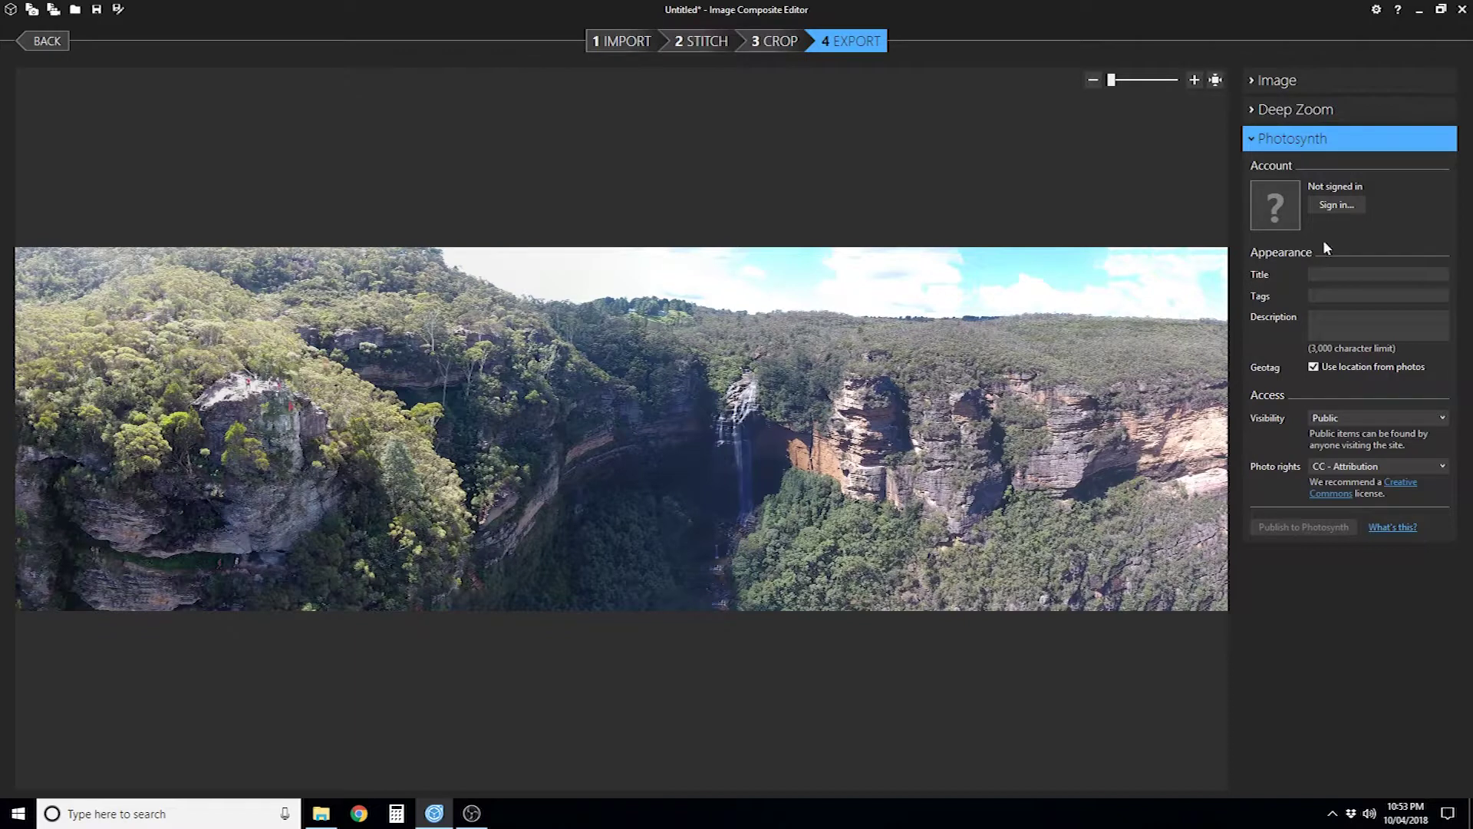
click(1254, 81)
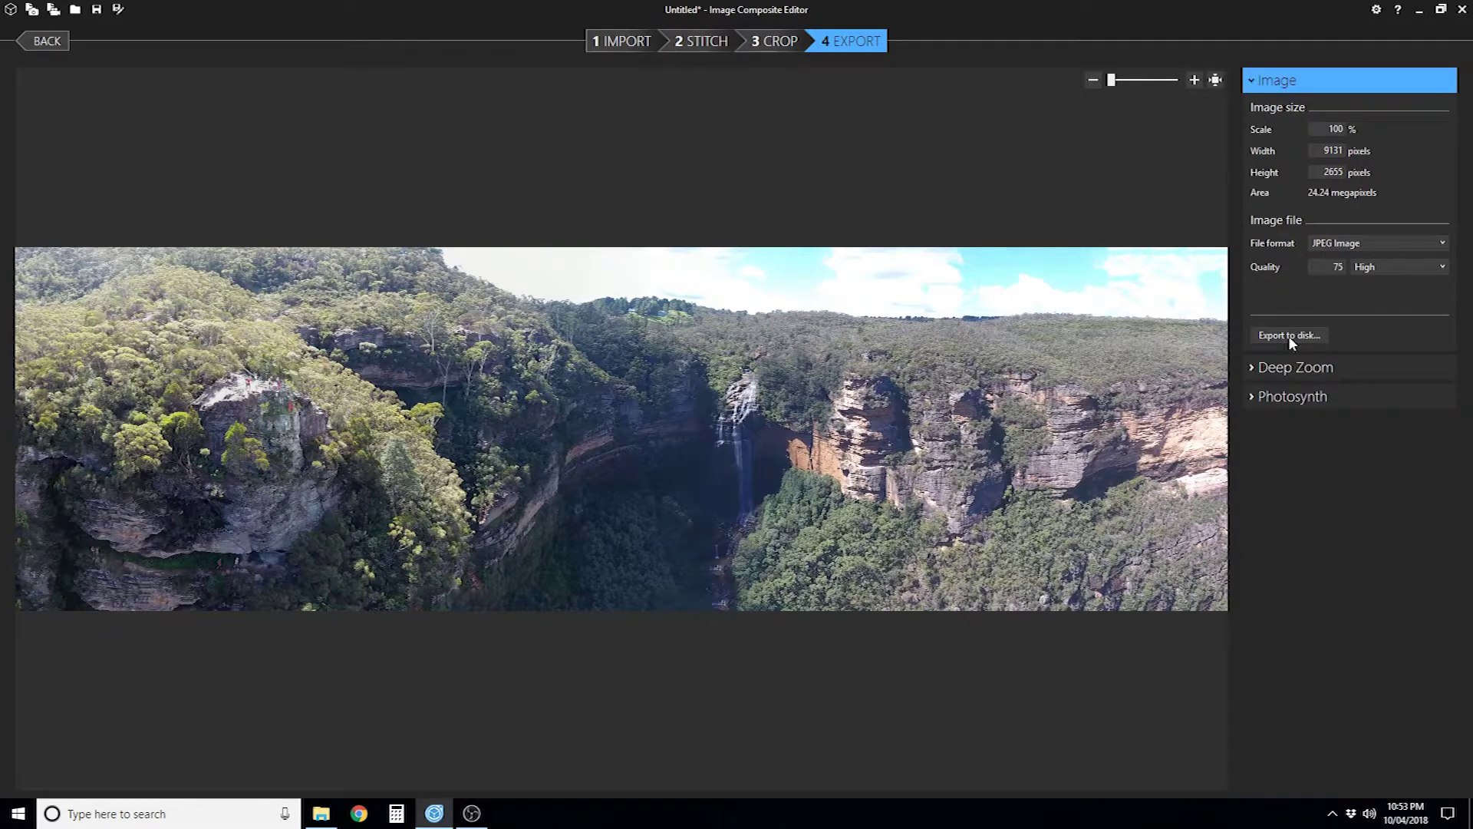
Step: Export the panorama to disk as the JPEG file "Pano 1.jpg" in the Video to Pano folder
click(1312, 336)
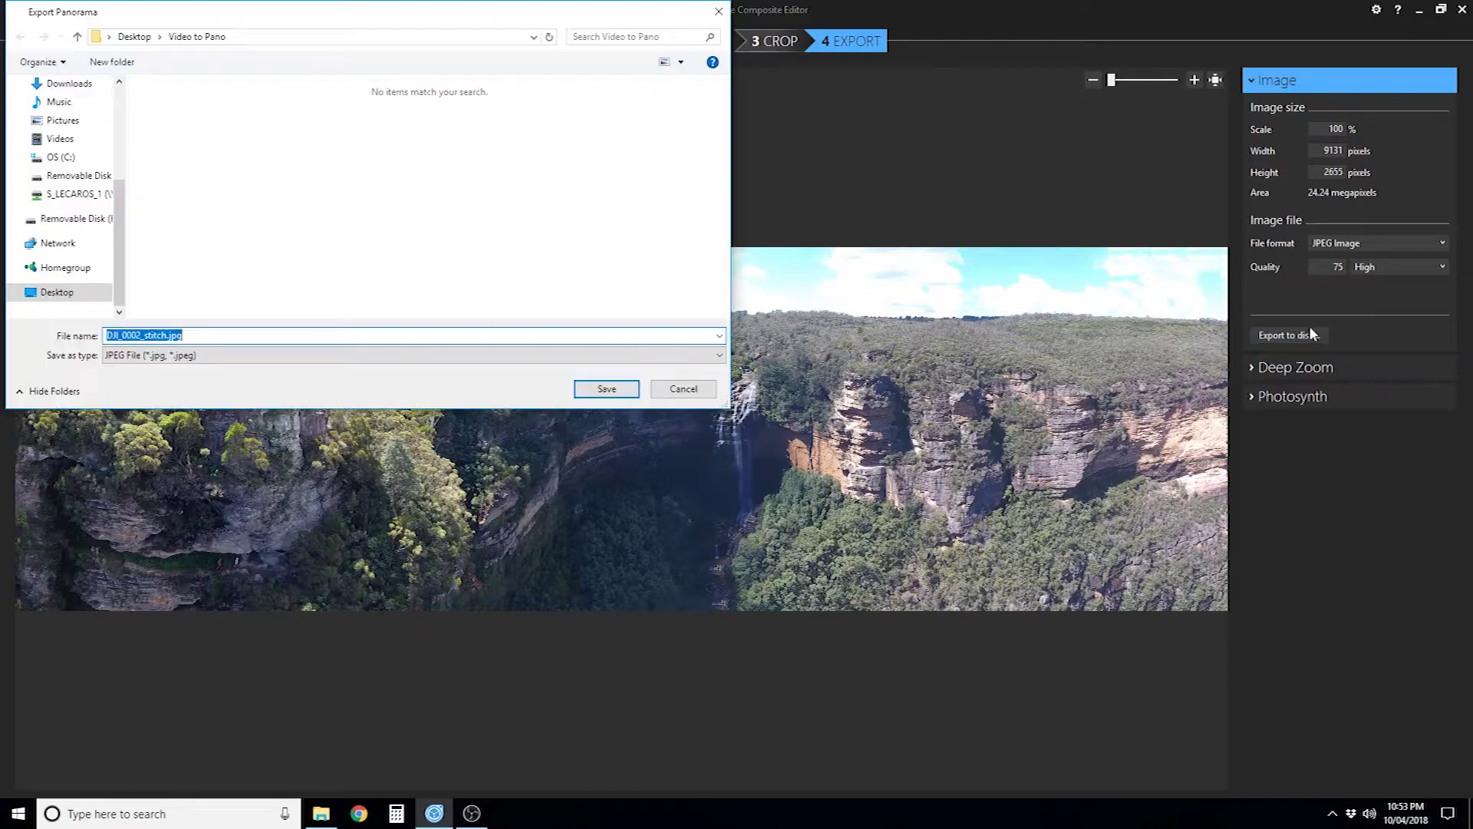
drag(197, 16, 562, 186)
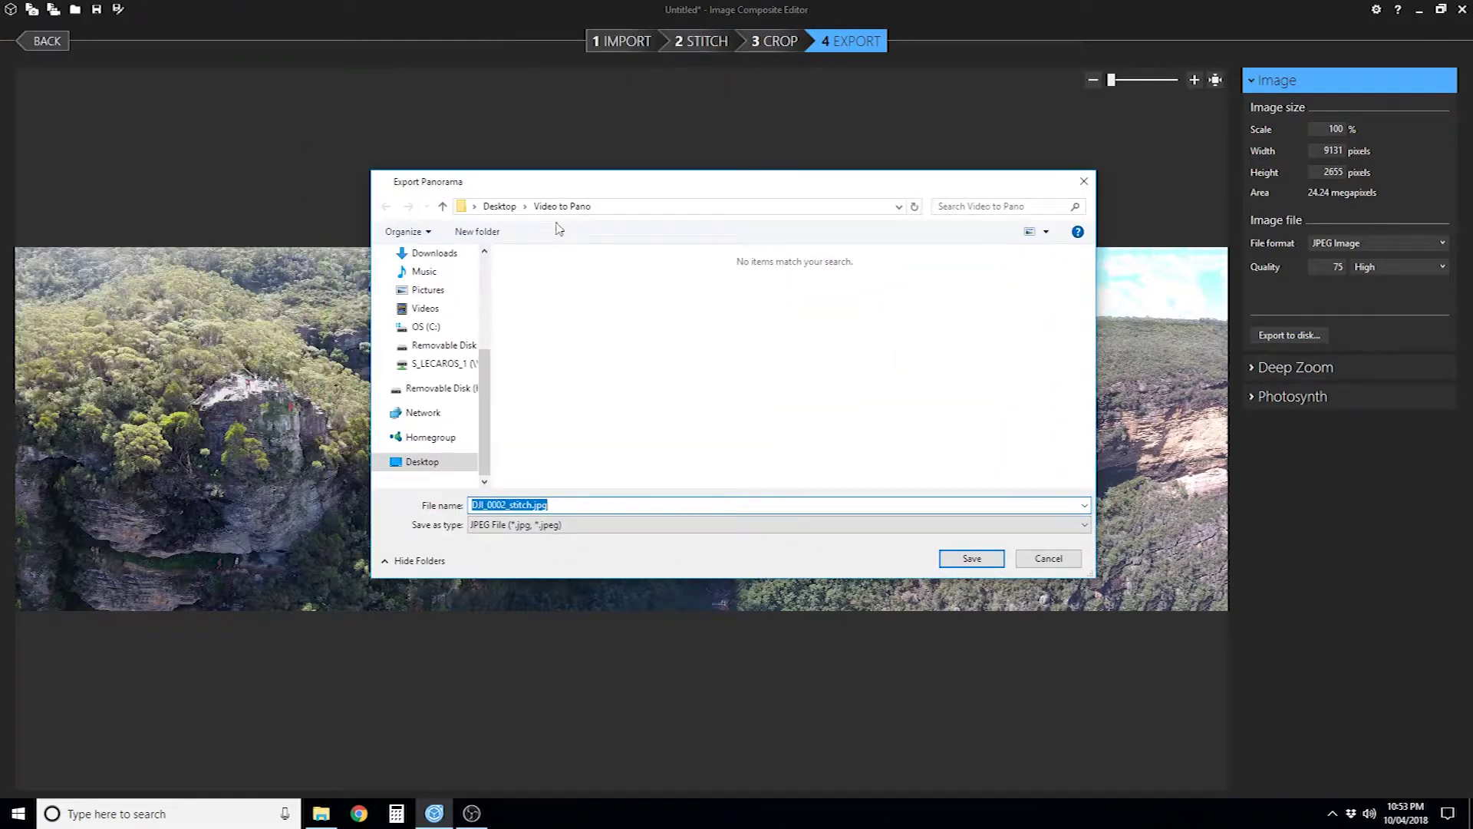
click(534, 504)
drag(535, 504, 469, 505)
text(Pa)
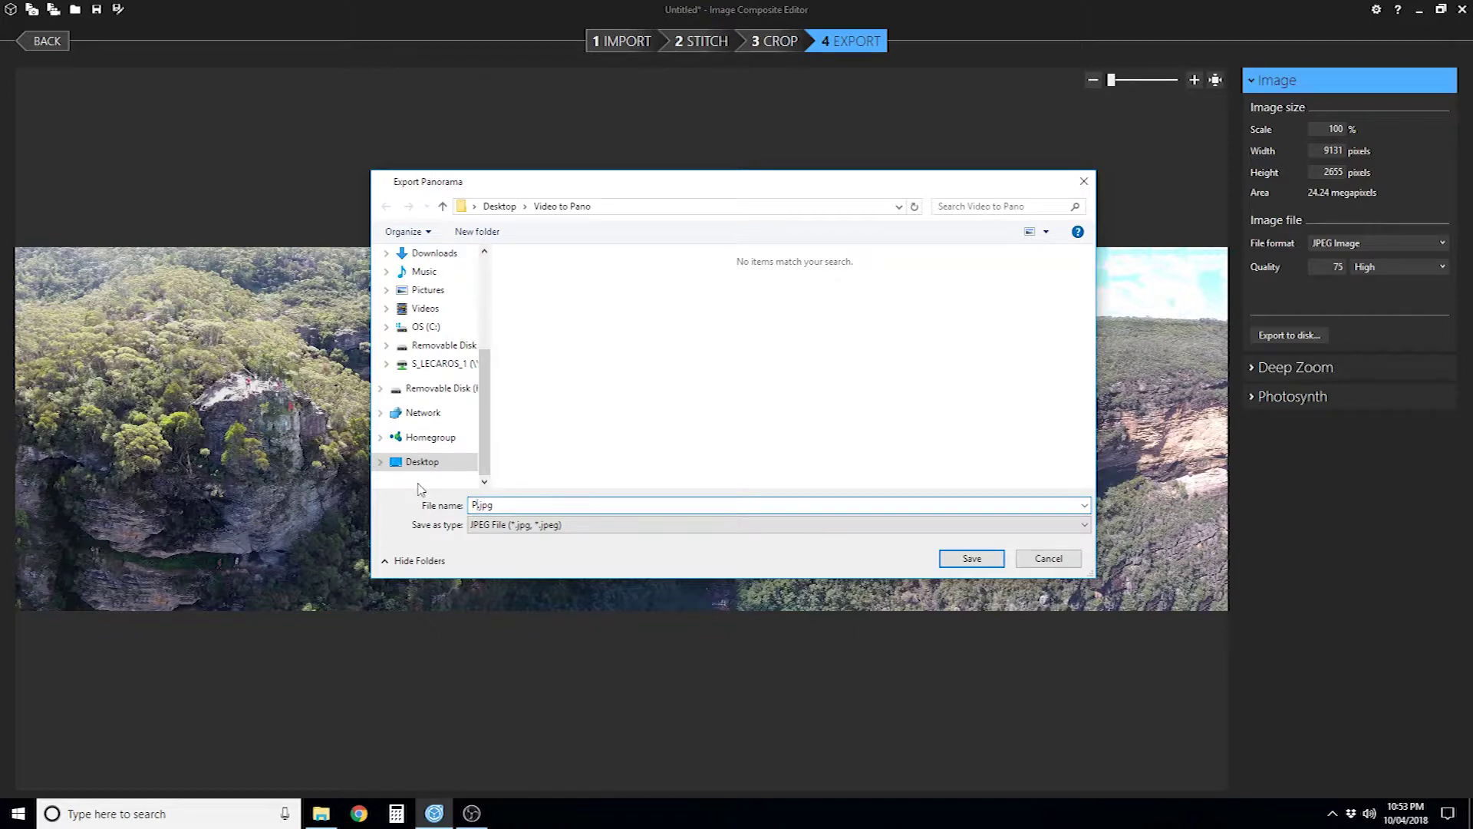
text(no 1)
click(986, 565)
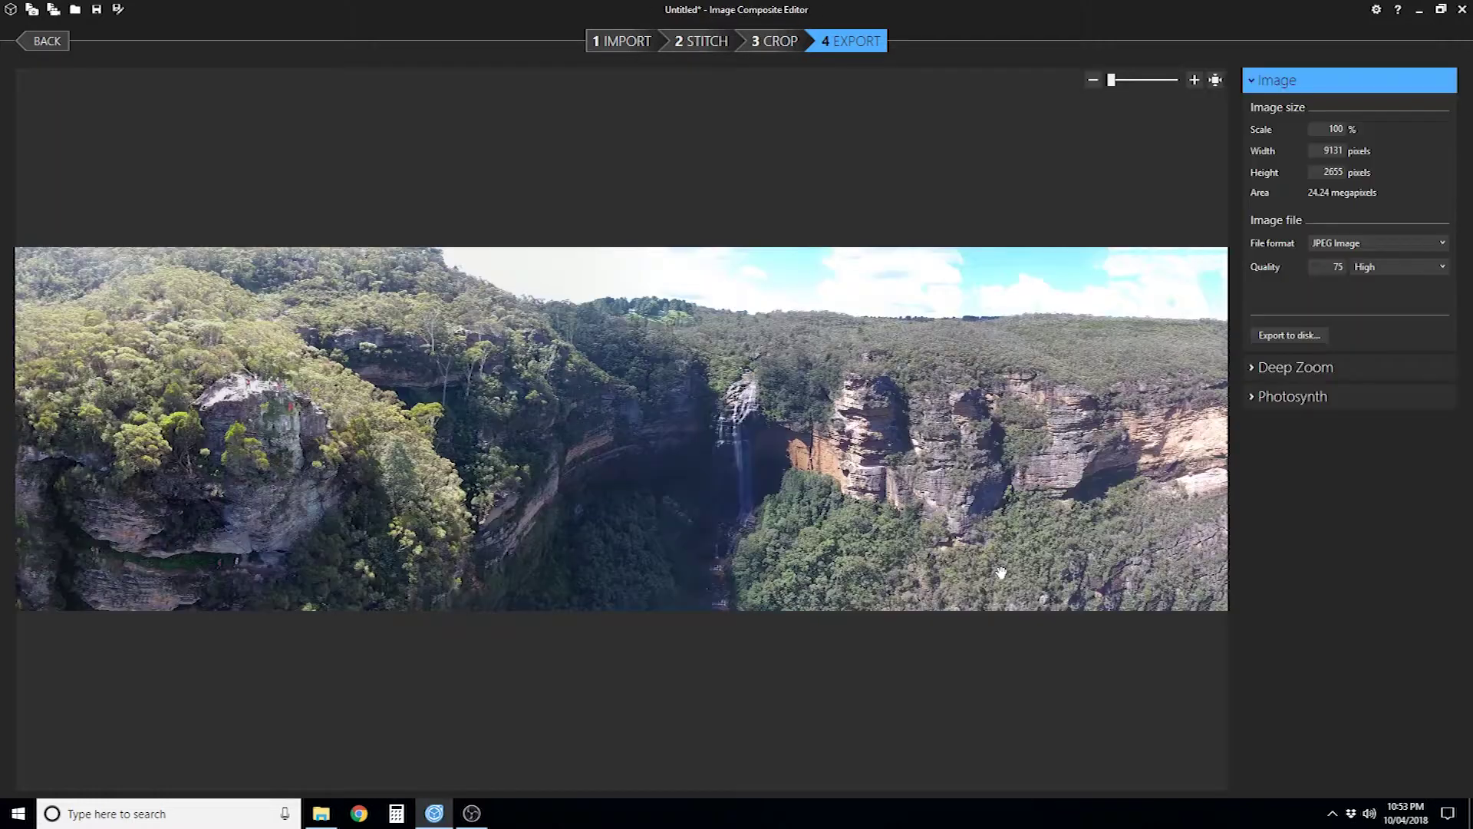
Step: Minimize the editor, open the exported Pano 1.jpg in Photos and view it full screen
click(1419, 9)
double_click(956, 374)
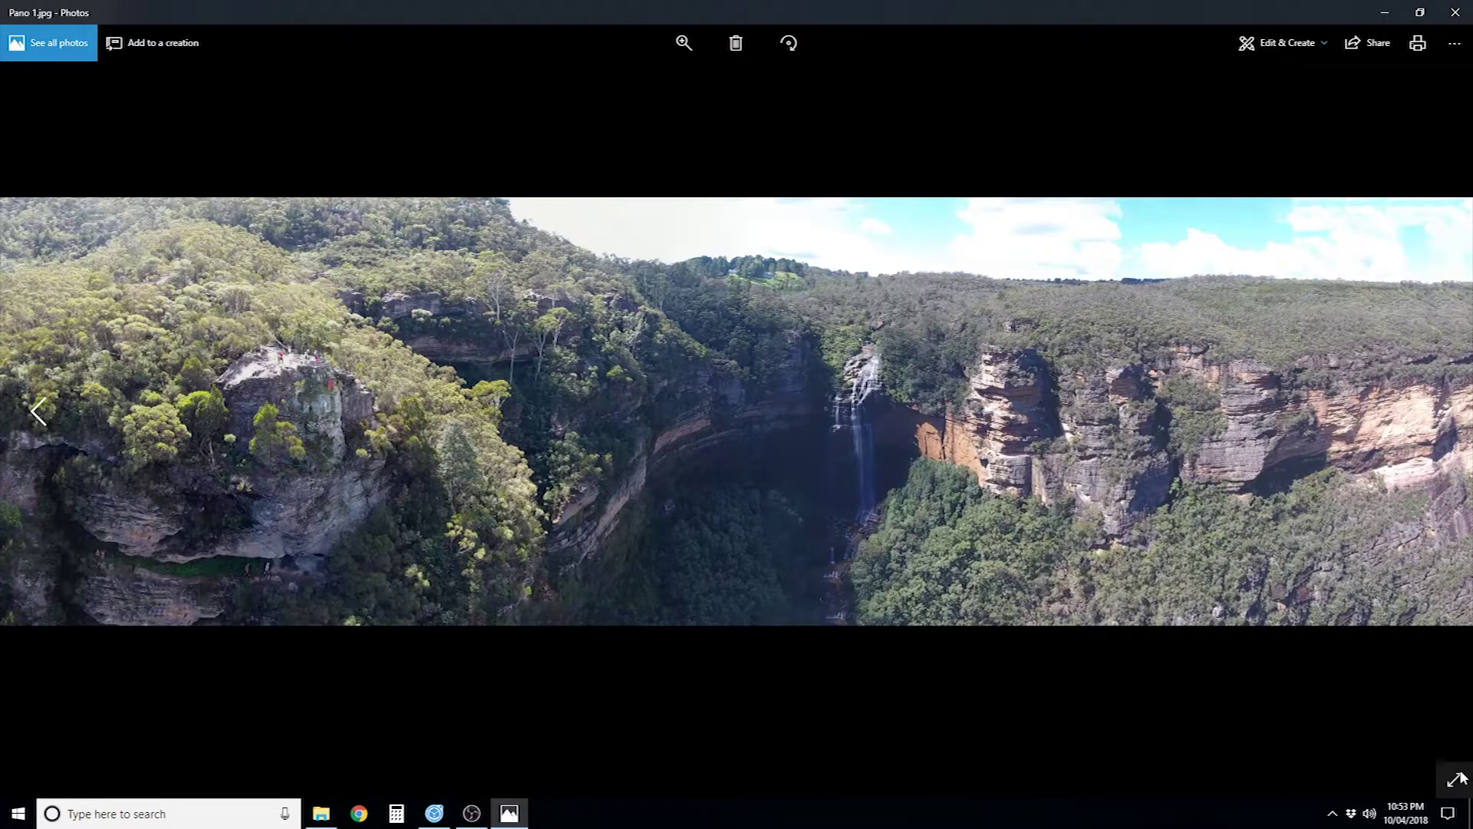
click(1457, 778)
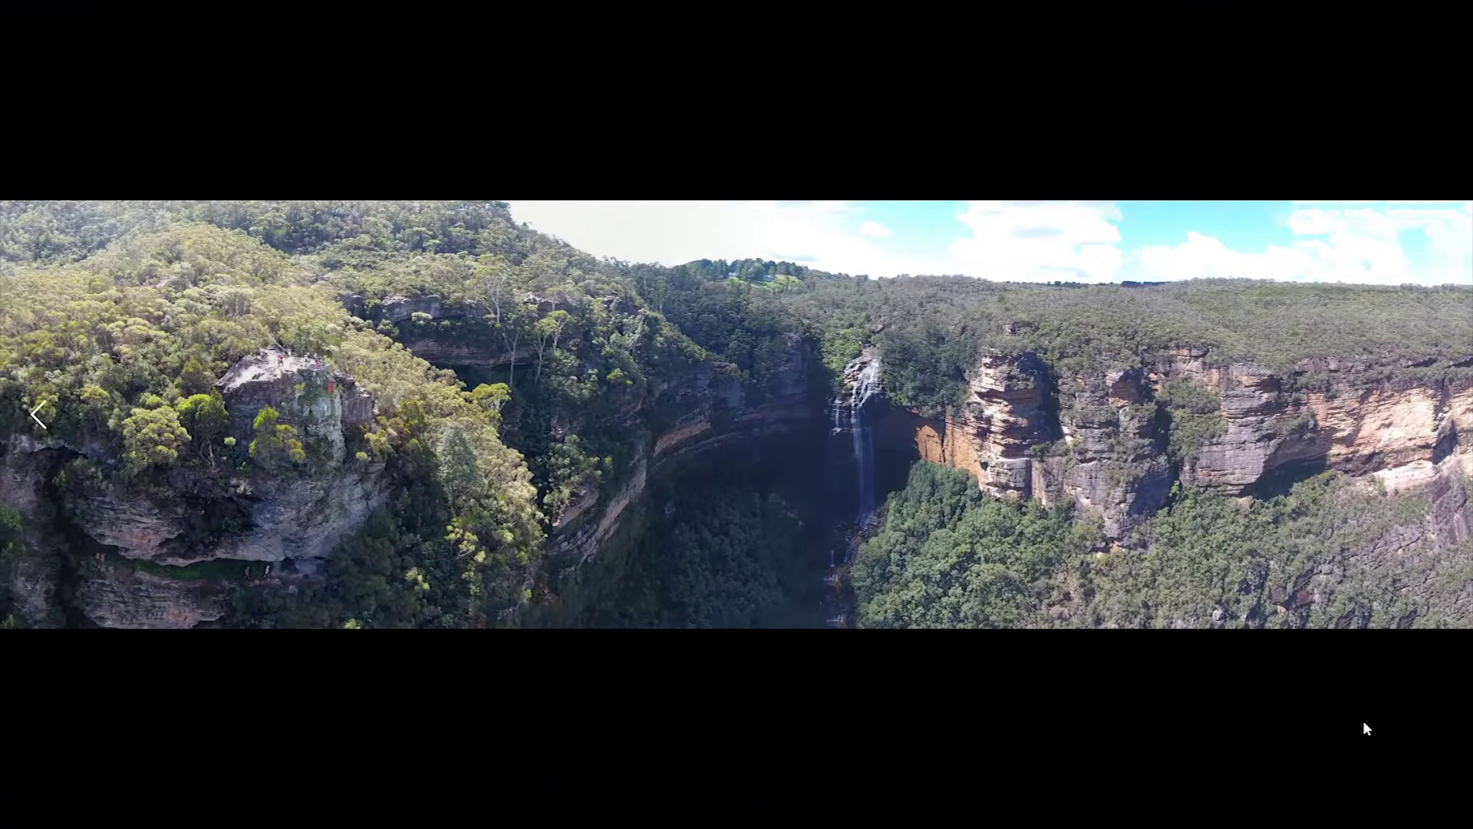